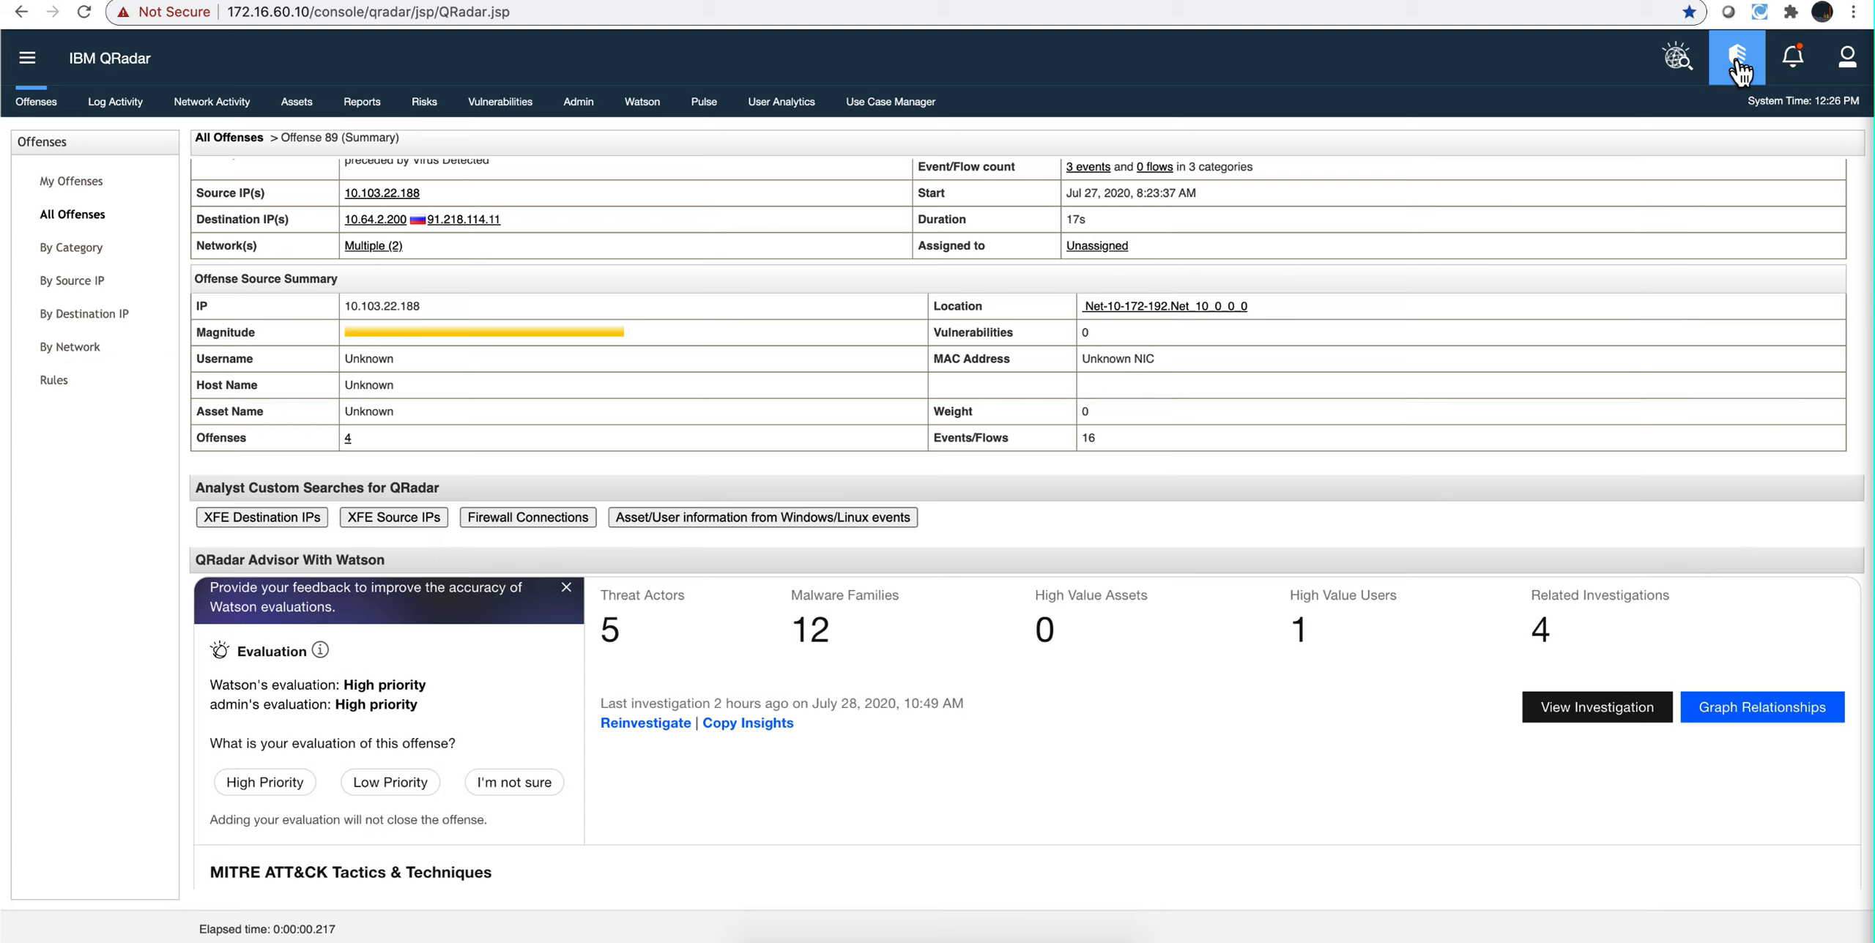
# Step: Open the Watson readiness check for QRadar Advisor With Watson from the QRadar Assistant's Watson Integration section
pyautogui.click(1740, 71)
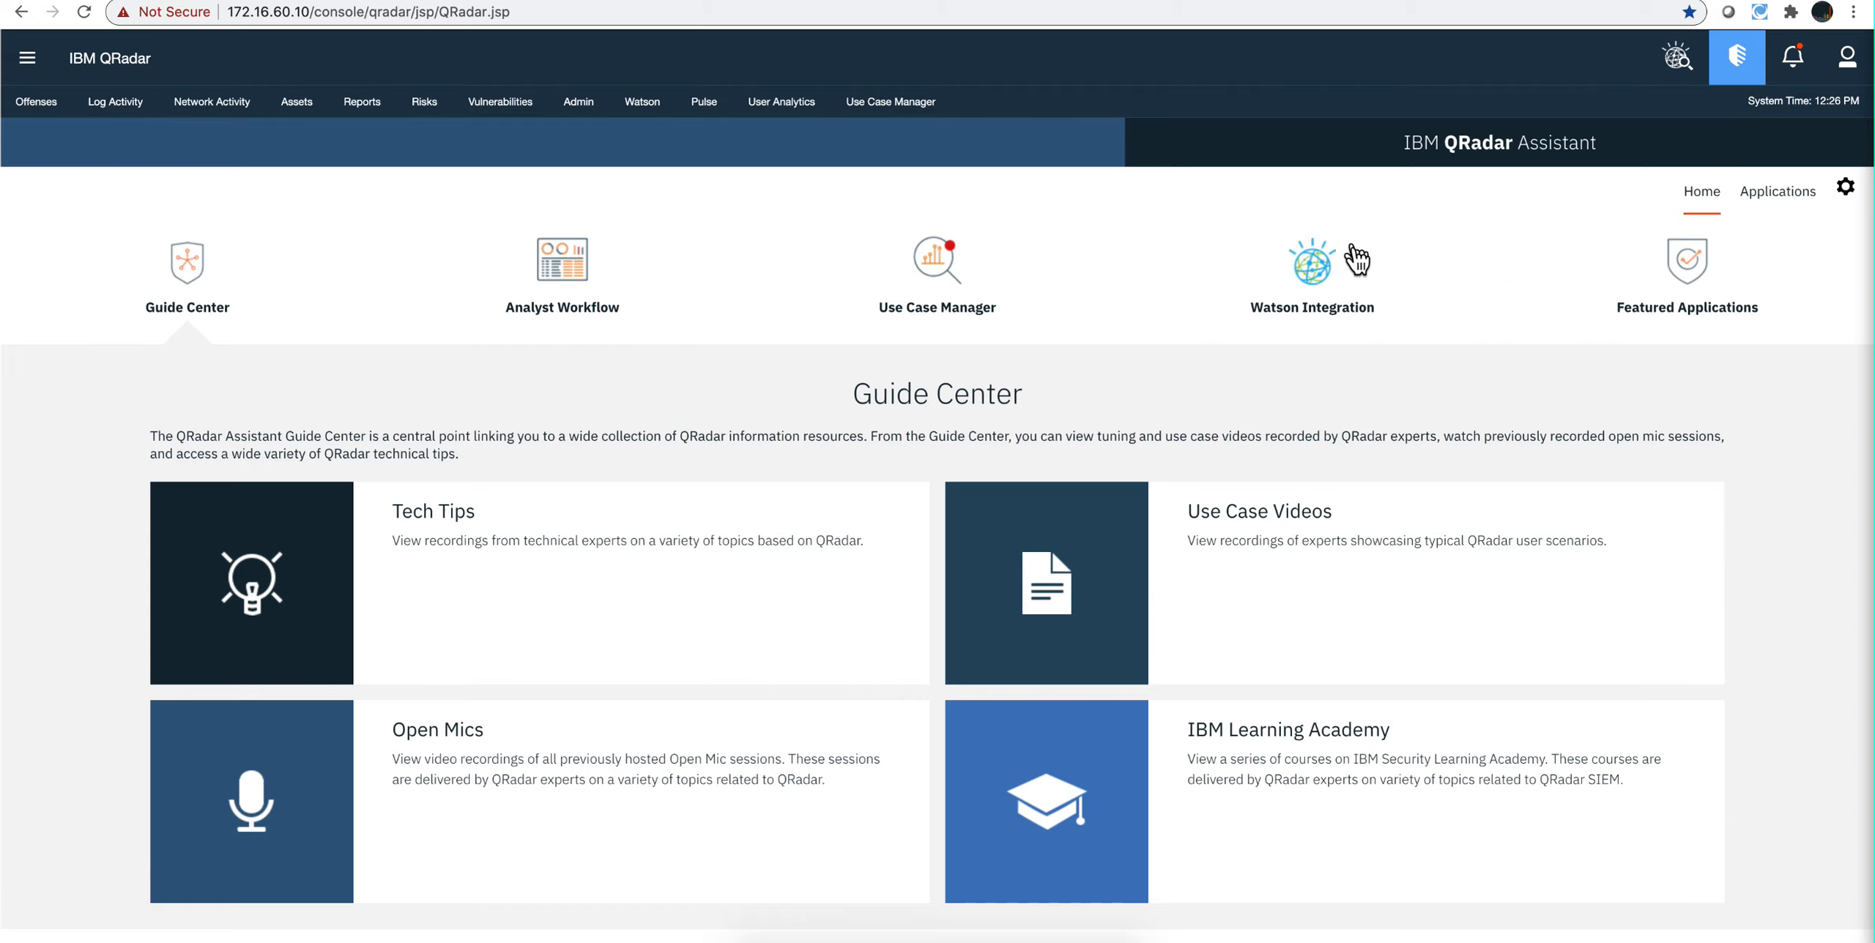
pyautogui.click(1314, 280)
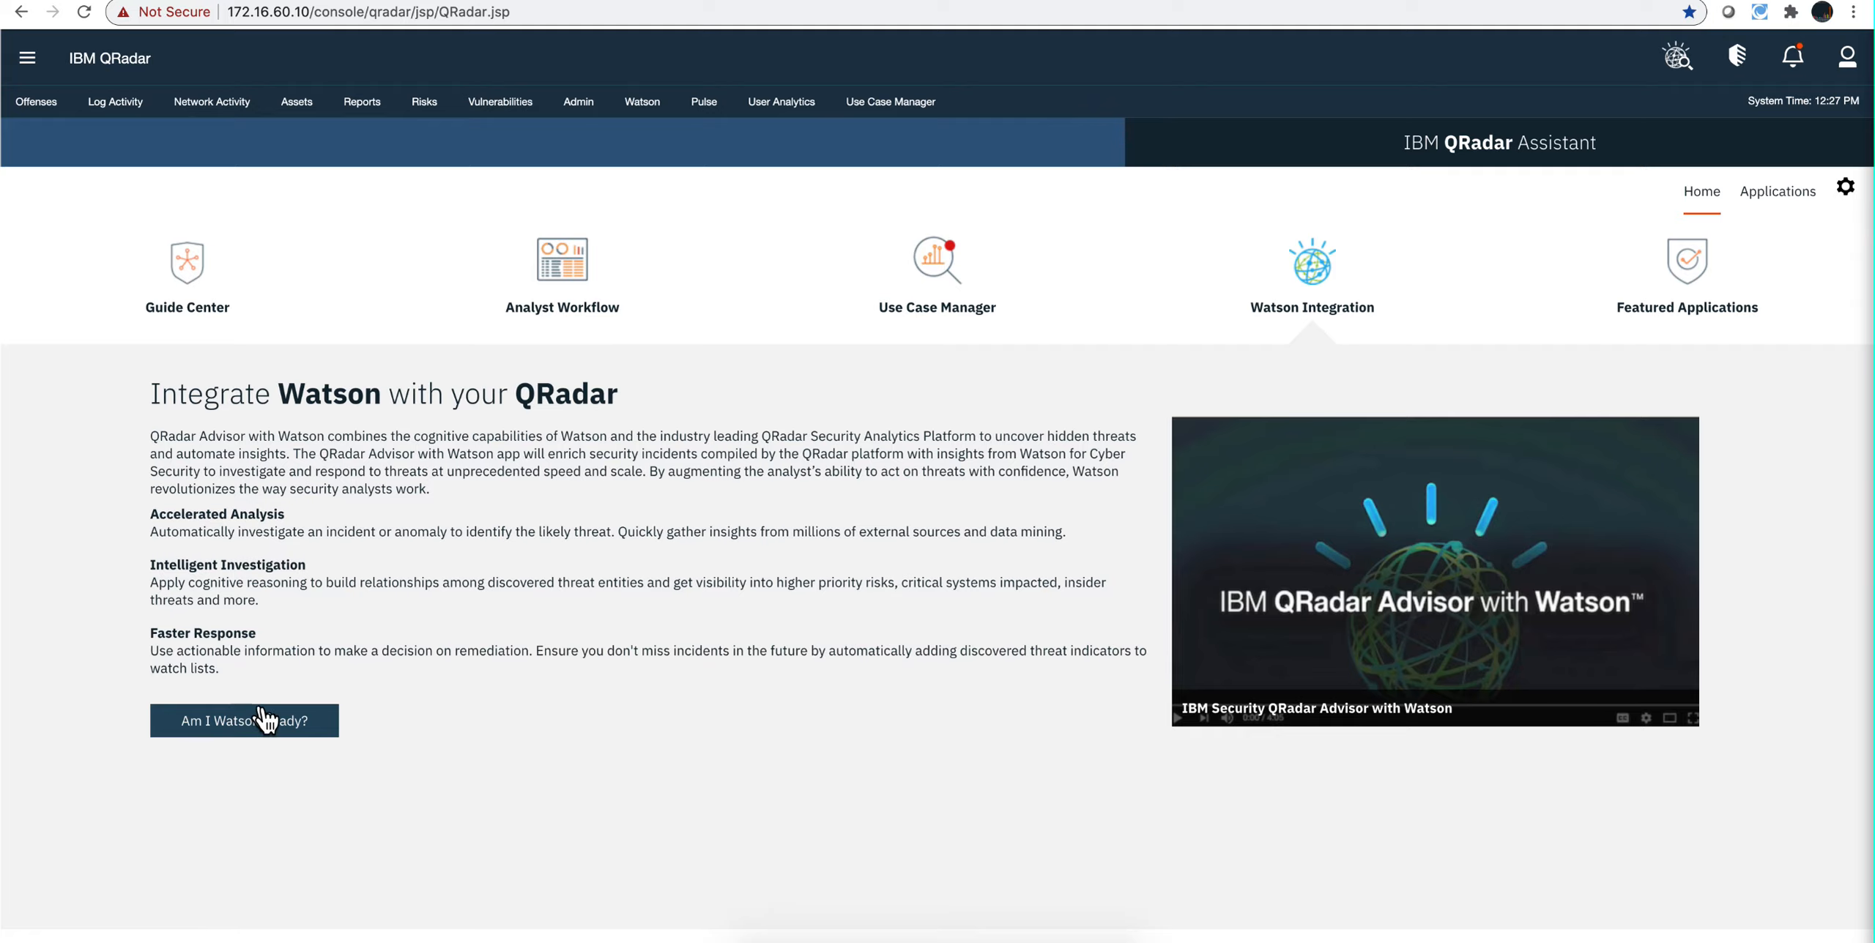
pyautogui.click(246, 725)
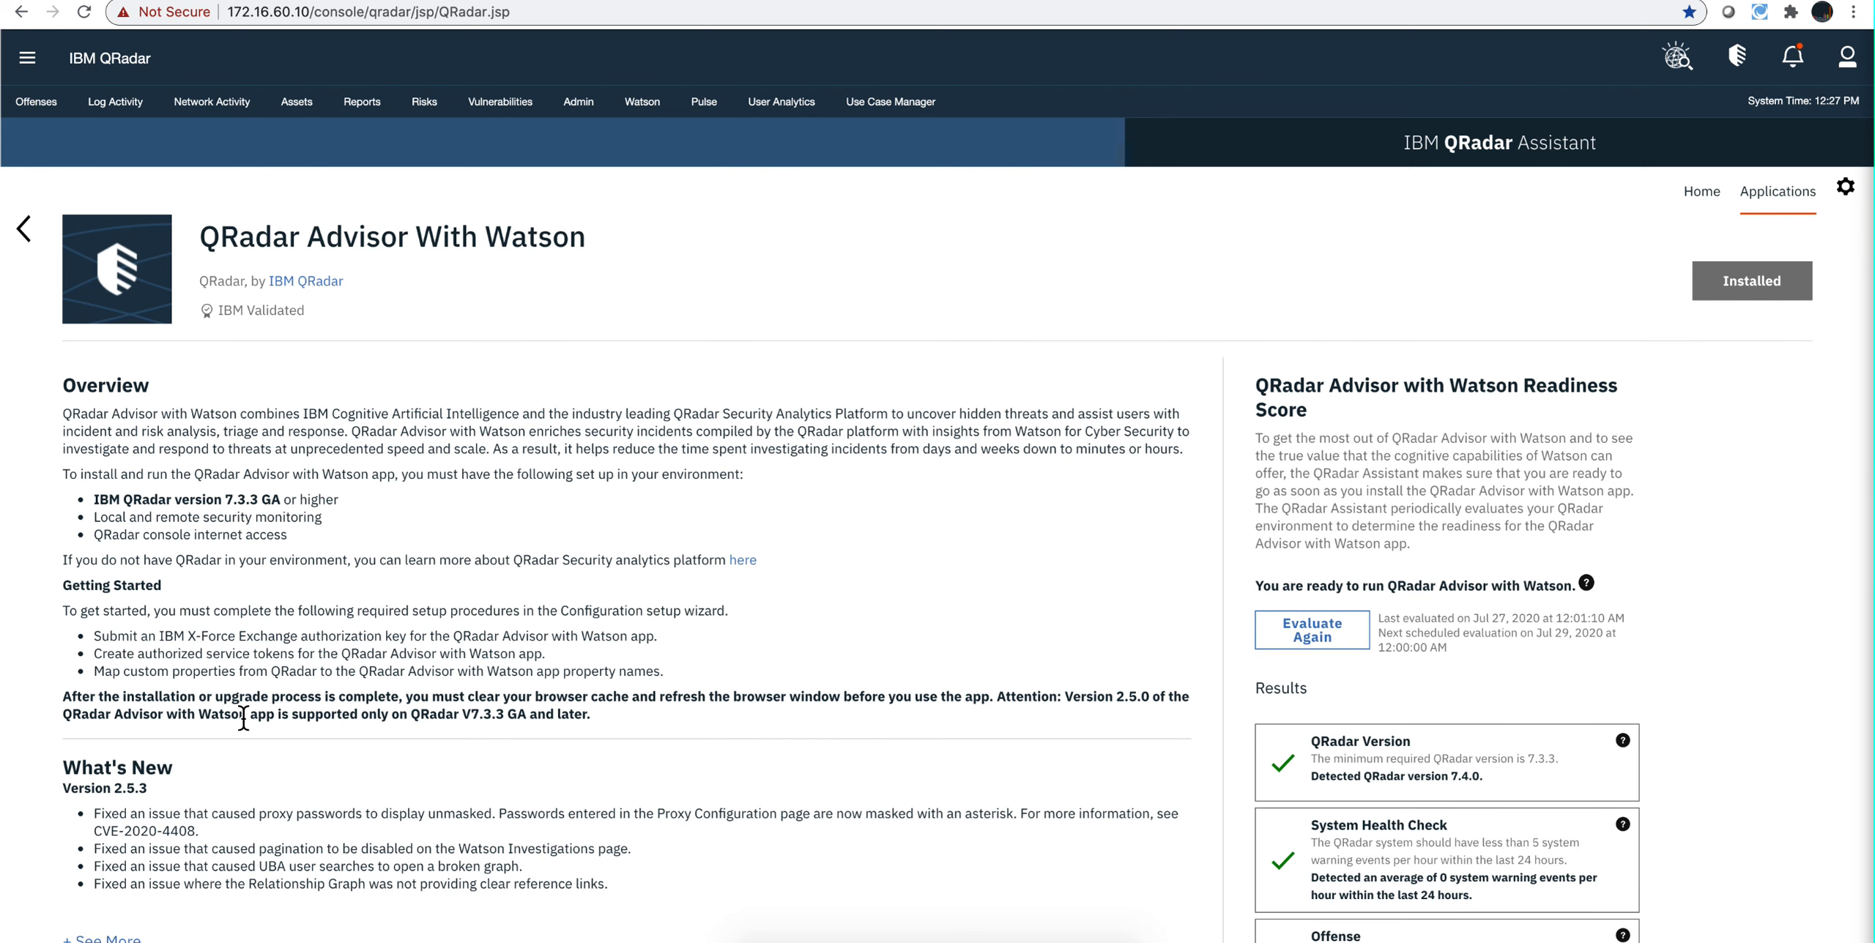
# Step: Review the QRadar Advisor with Watson readiness results, from QRadar Version and System Health Check down to User Behavior Analytics
pyautogui.scroll(-5, 243, 718)
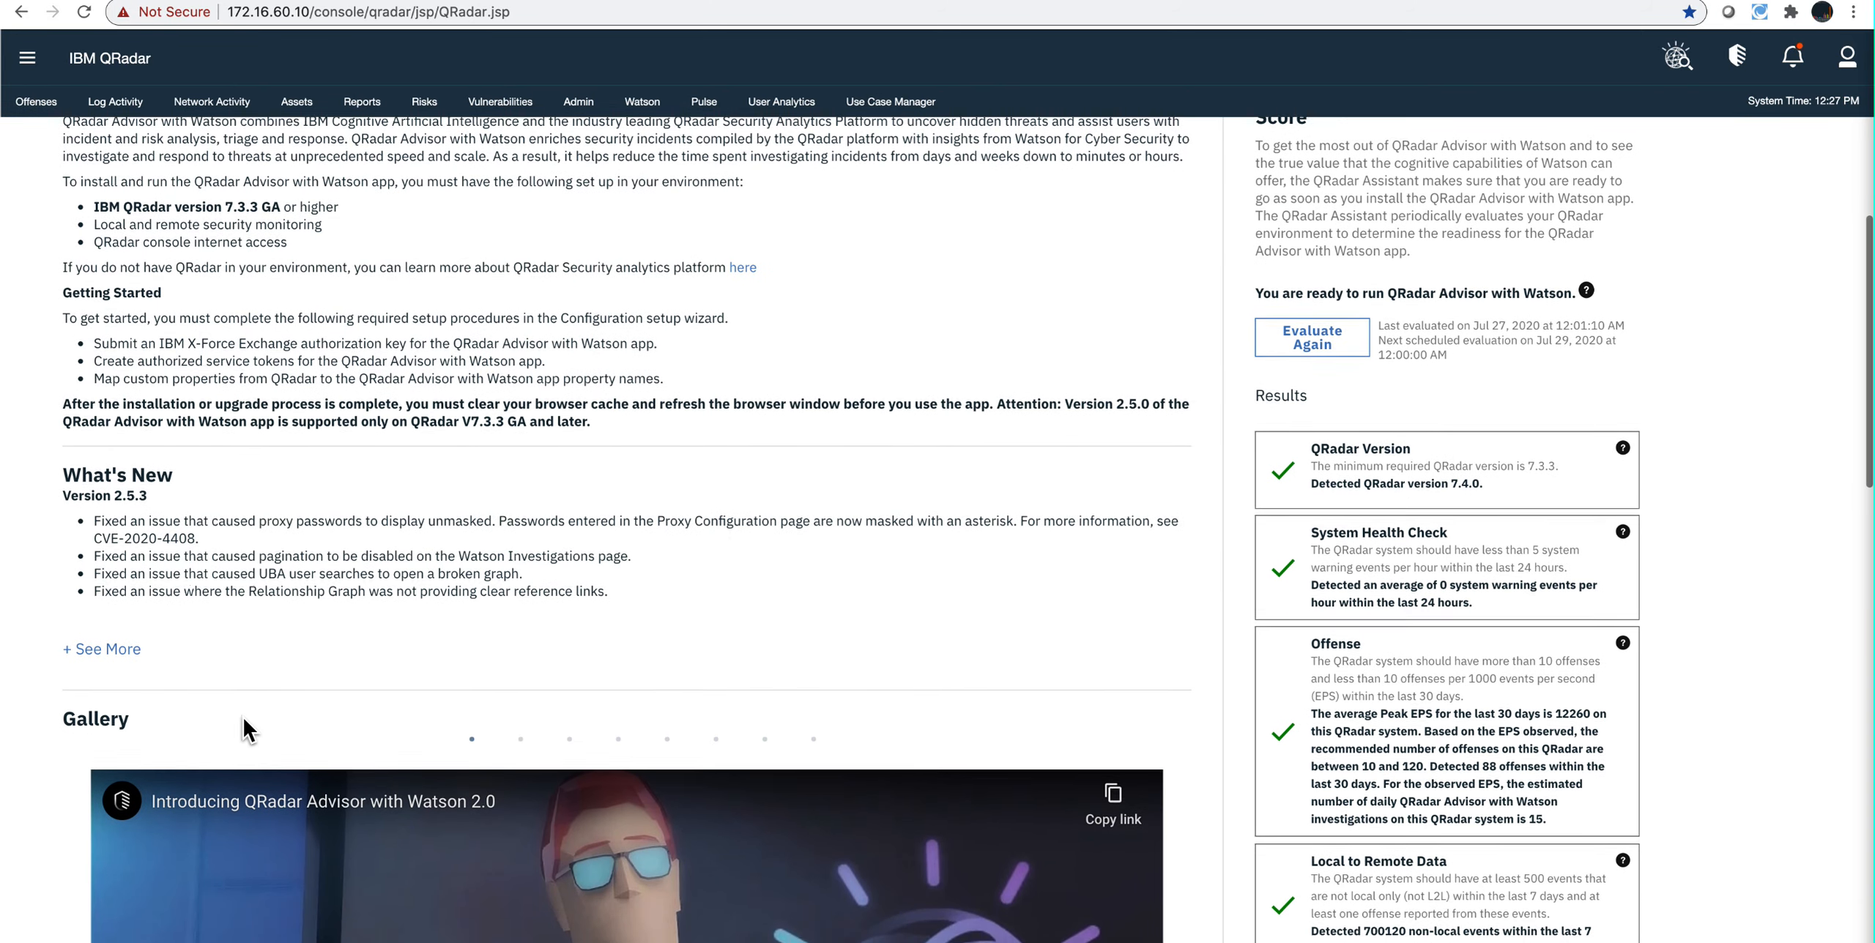
pyautogui.scroll(-2, 246, 732)
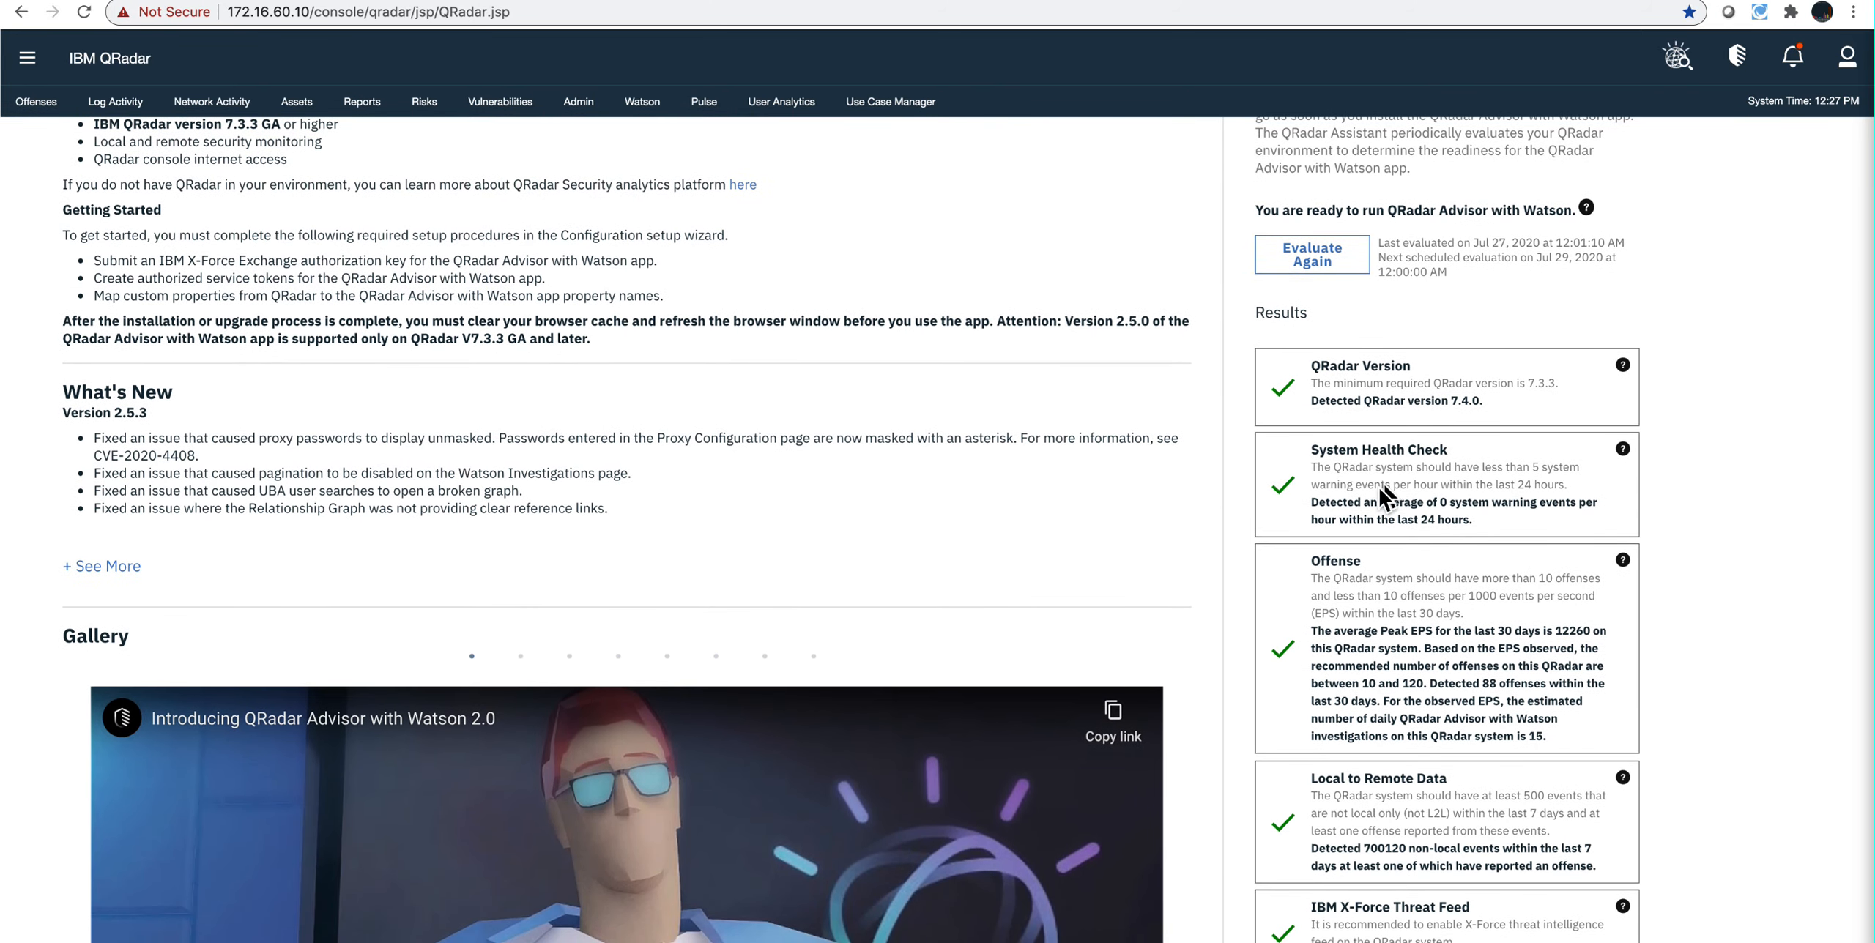
pyautogui.scroll(-4, 1367, 628)
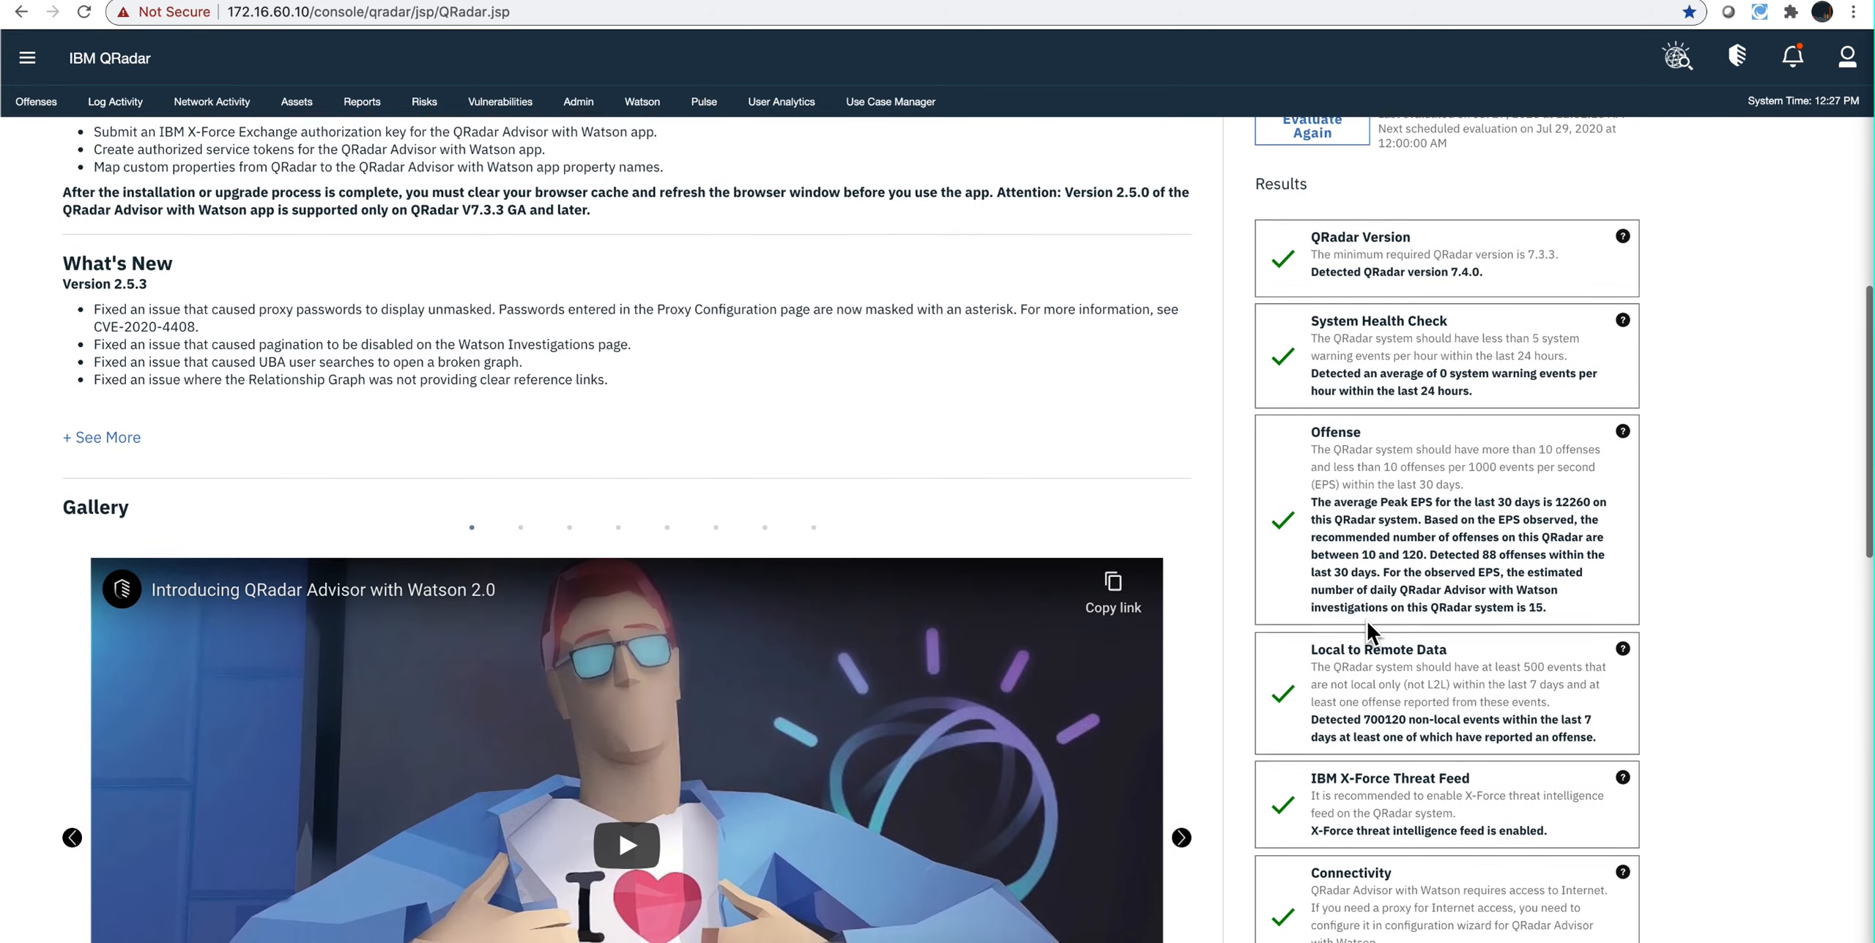
pyautogui.scroll(-2, 1366, 626)
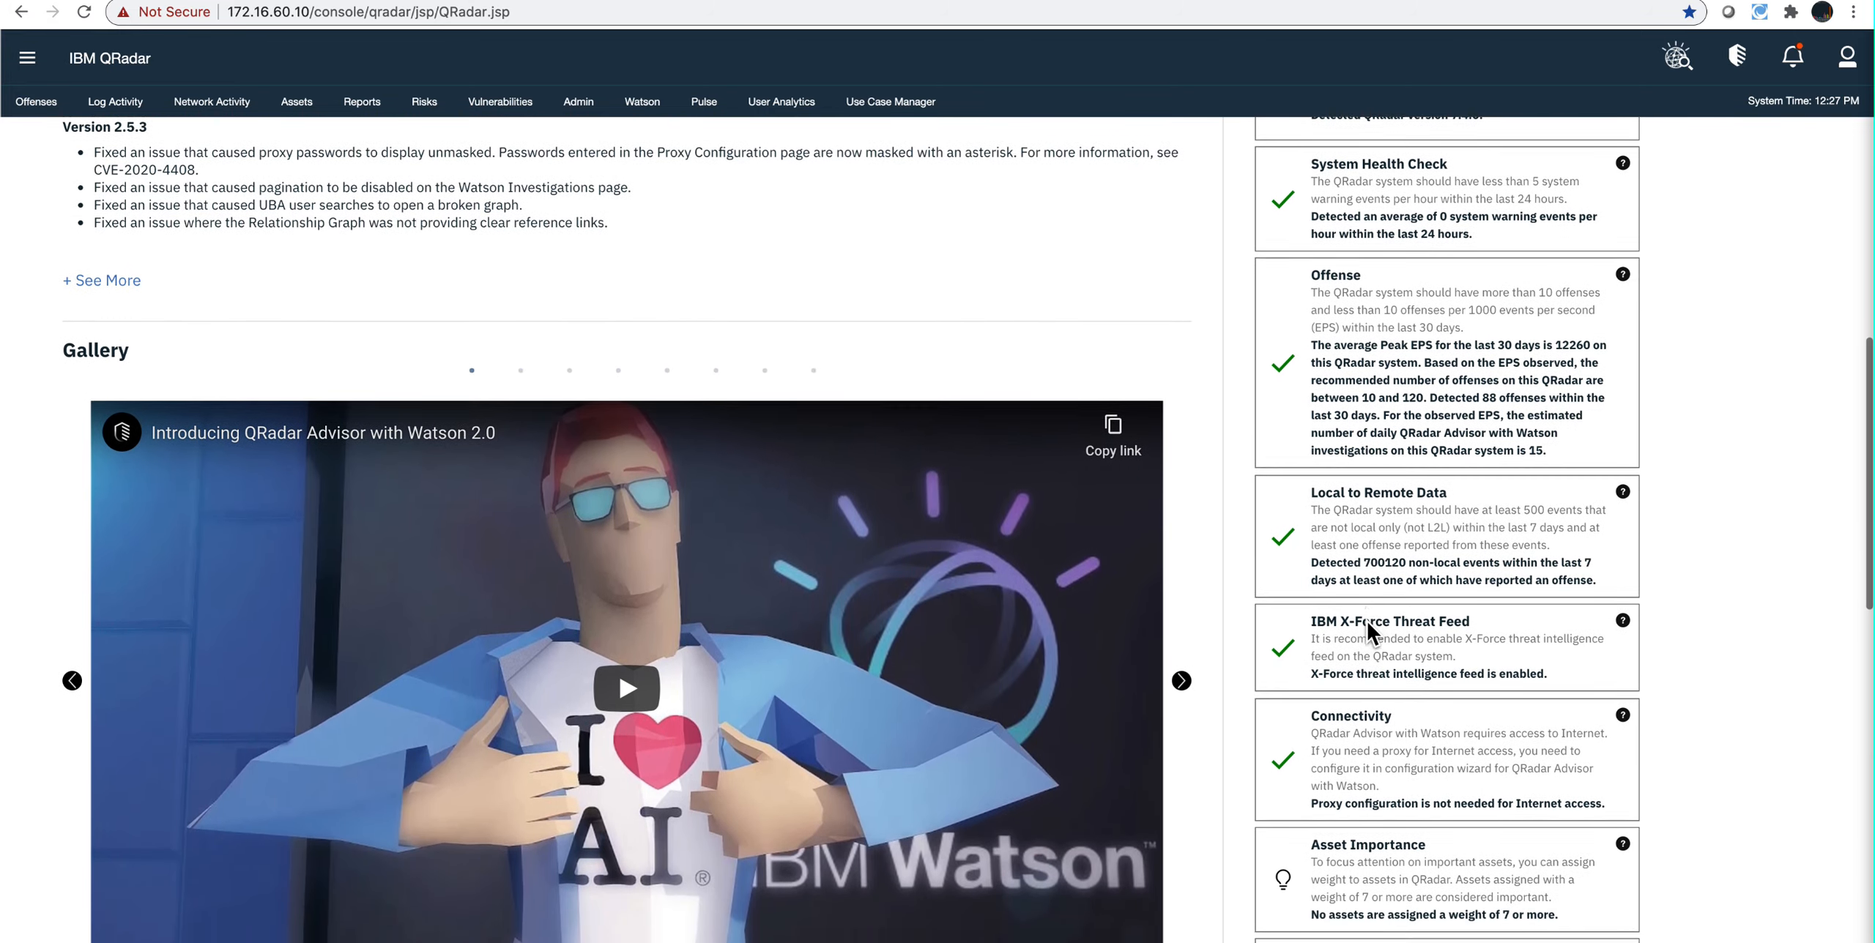
pyautogui.scroll(-4, 1396, 555)
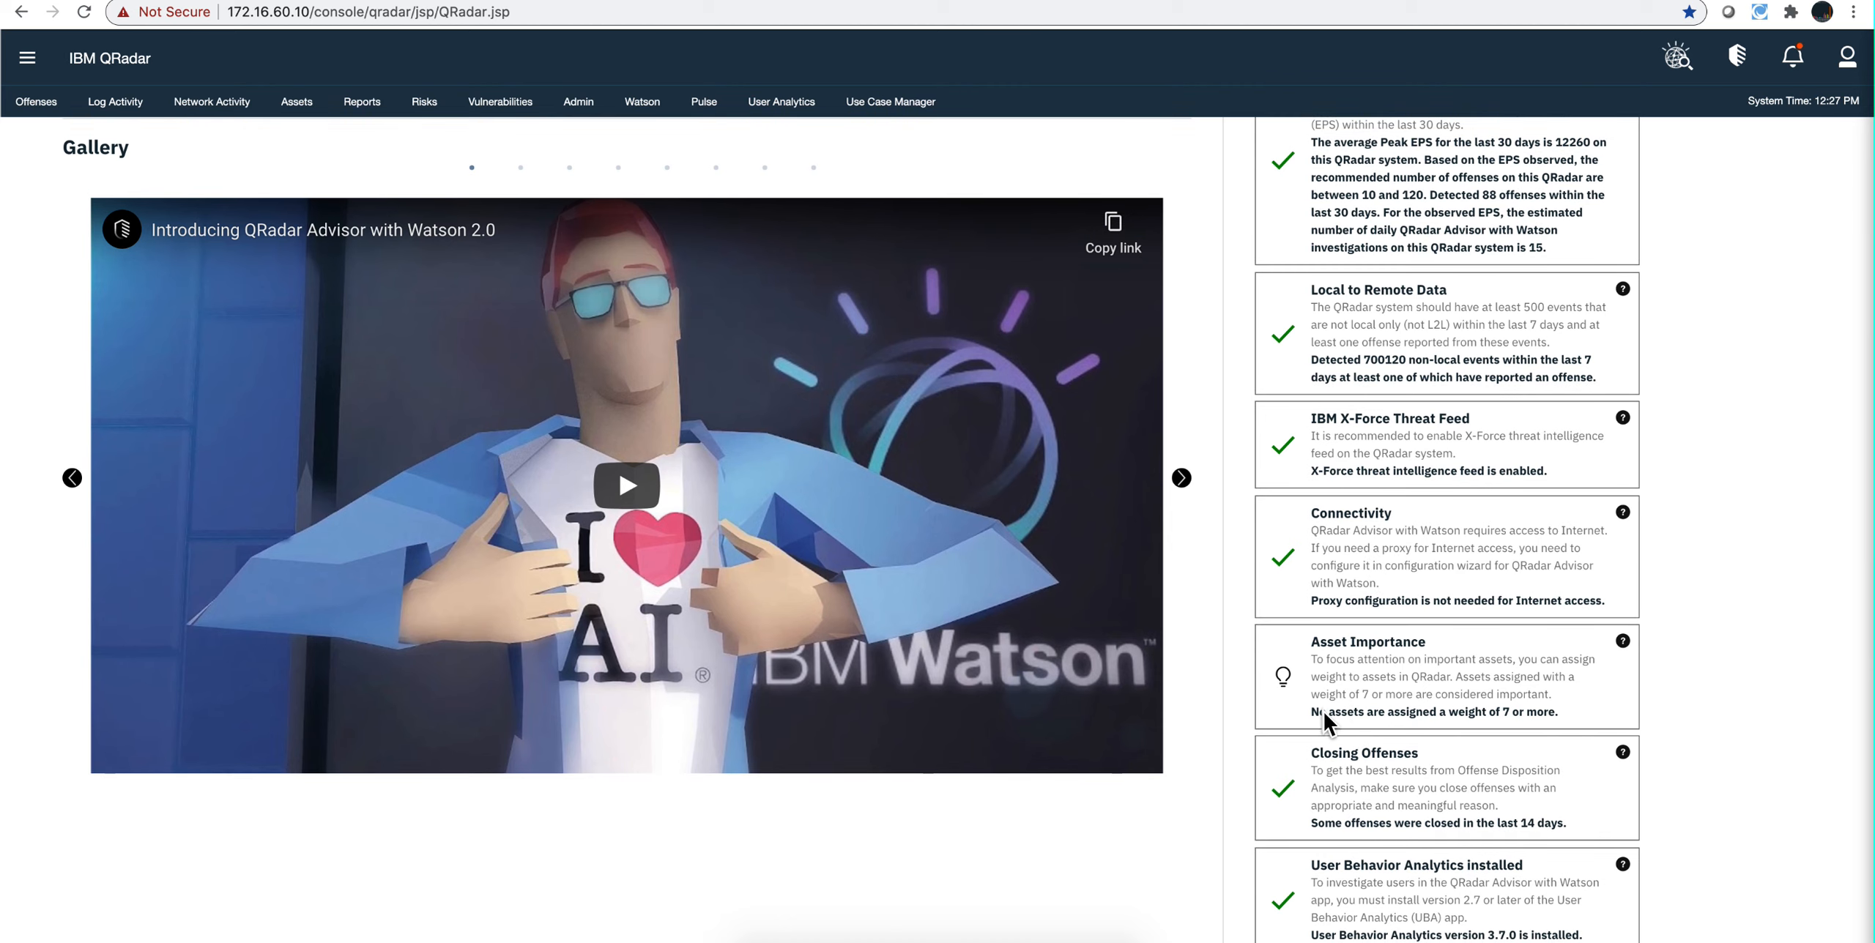
pyautogui.scroll(-3, 1323, 712)
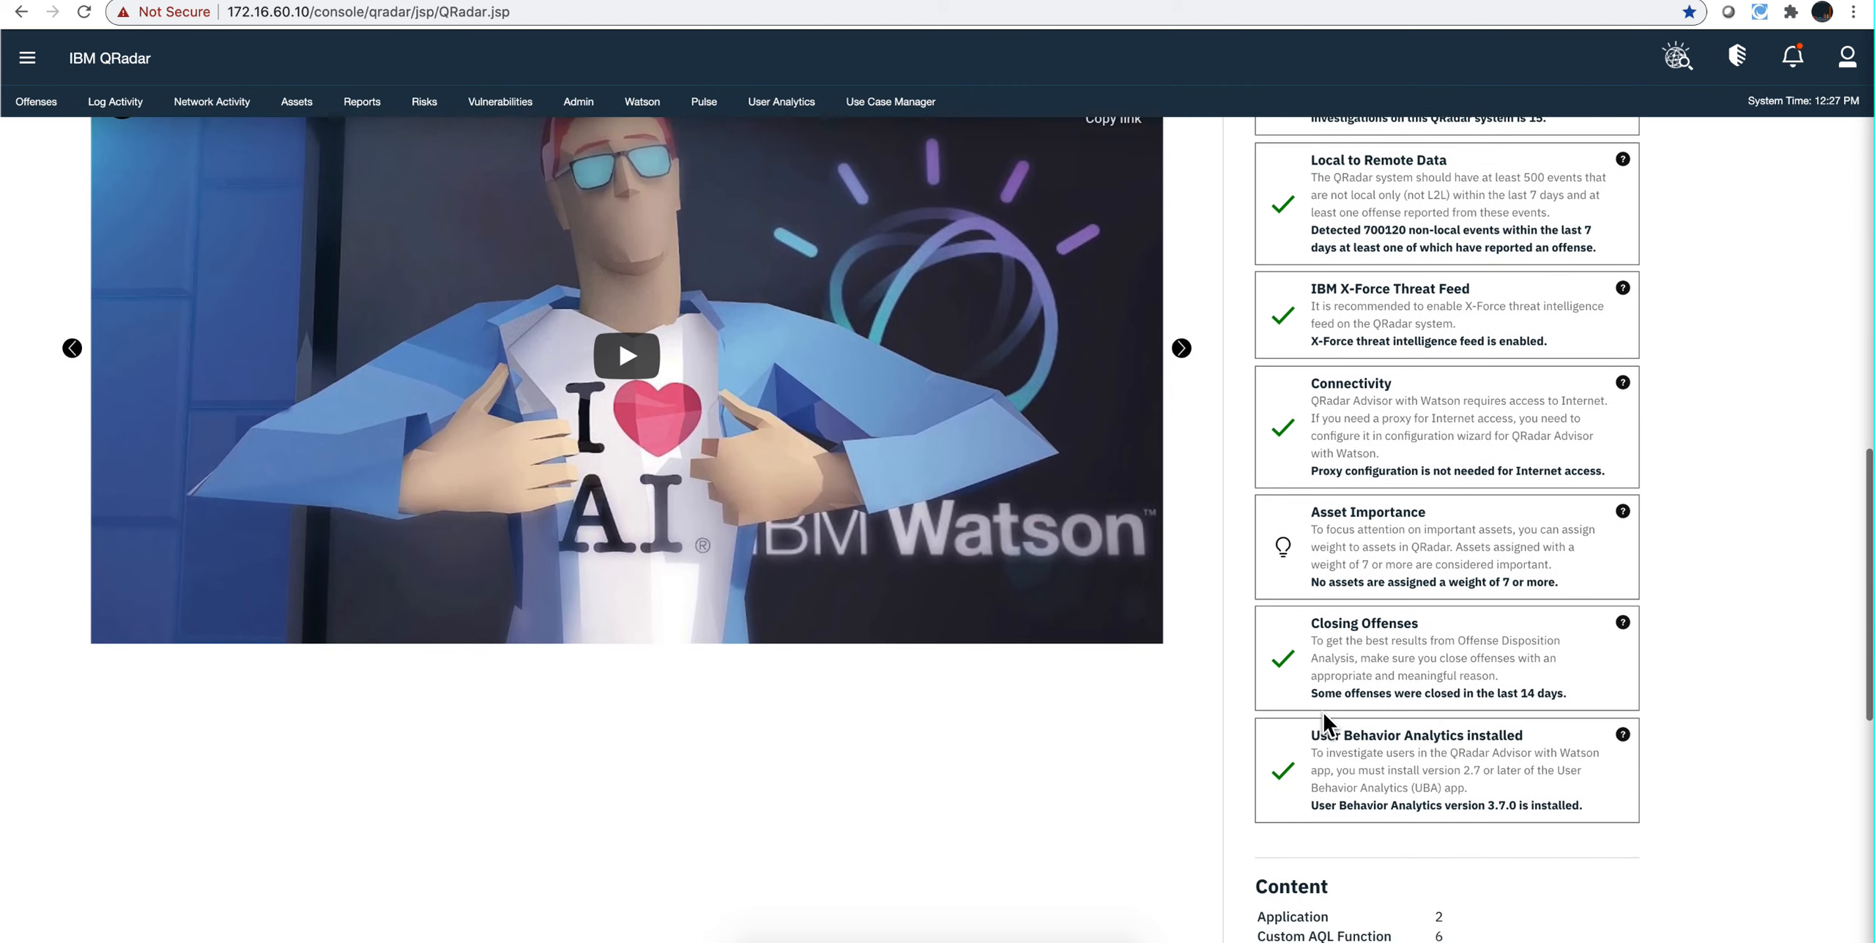
pyautogui.scroll(3, 1322, 712)
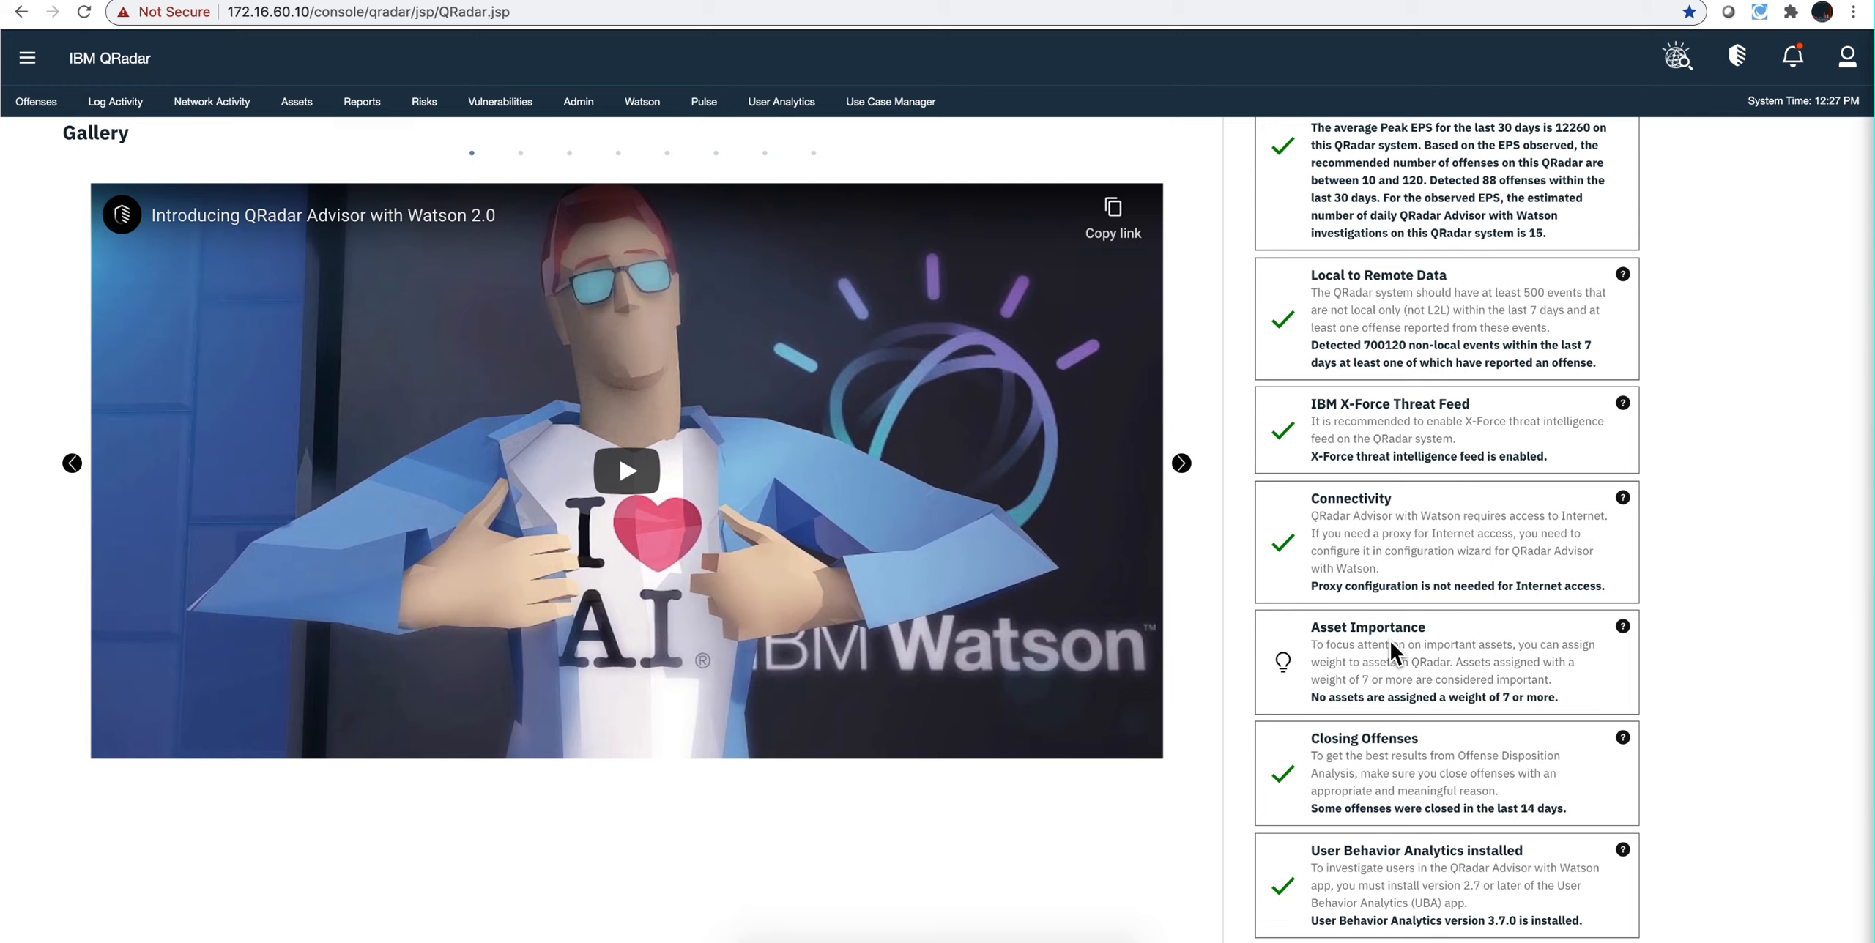
pyautogui.scroll(-5, 1390, 649)
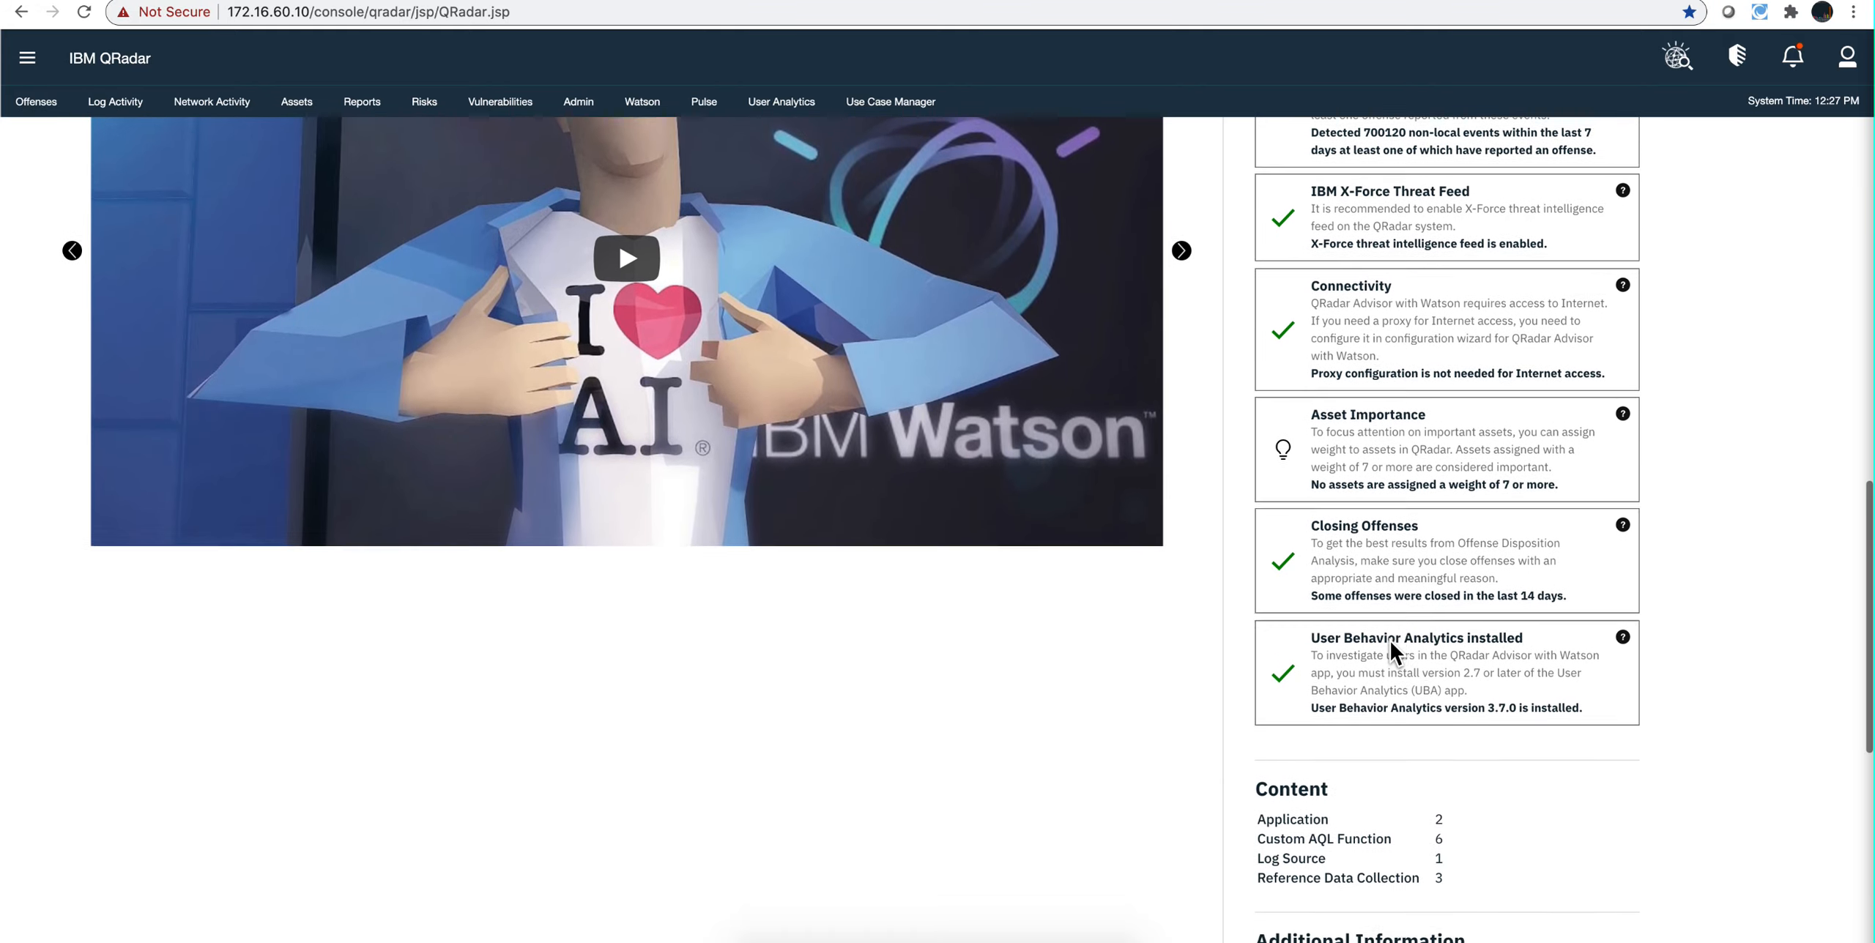
pyautogui.scroll(10, 1390, 643)
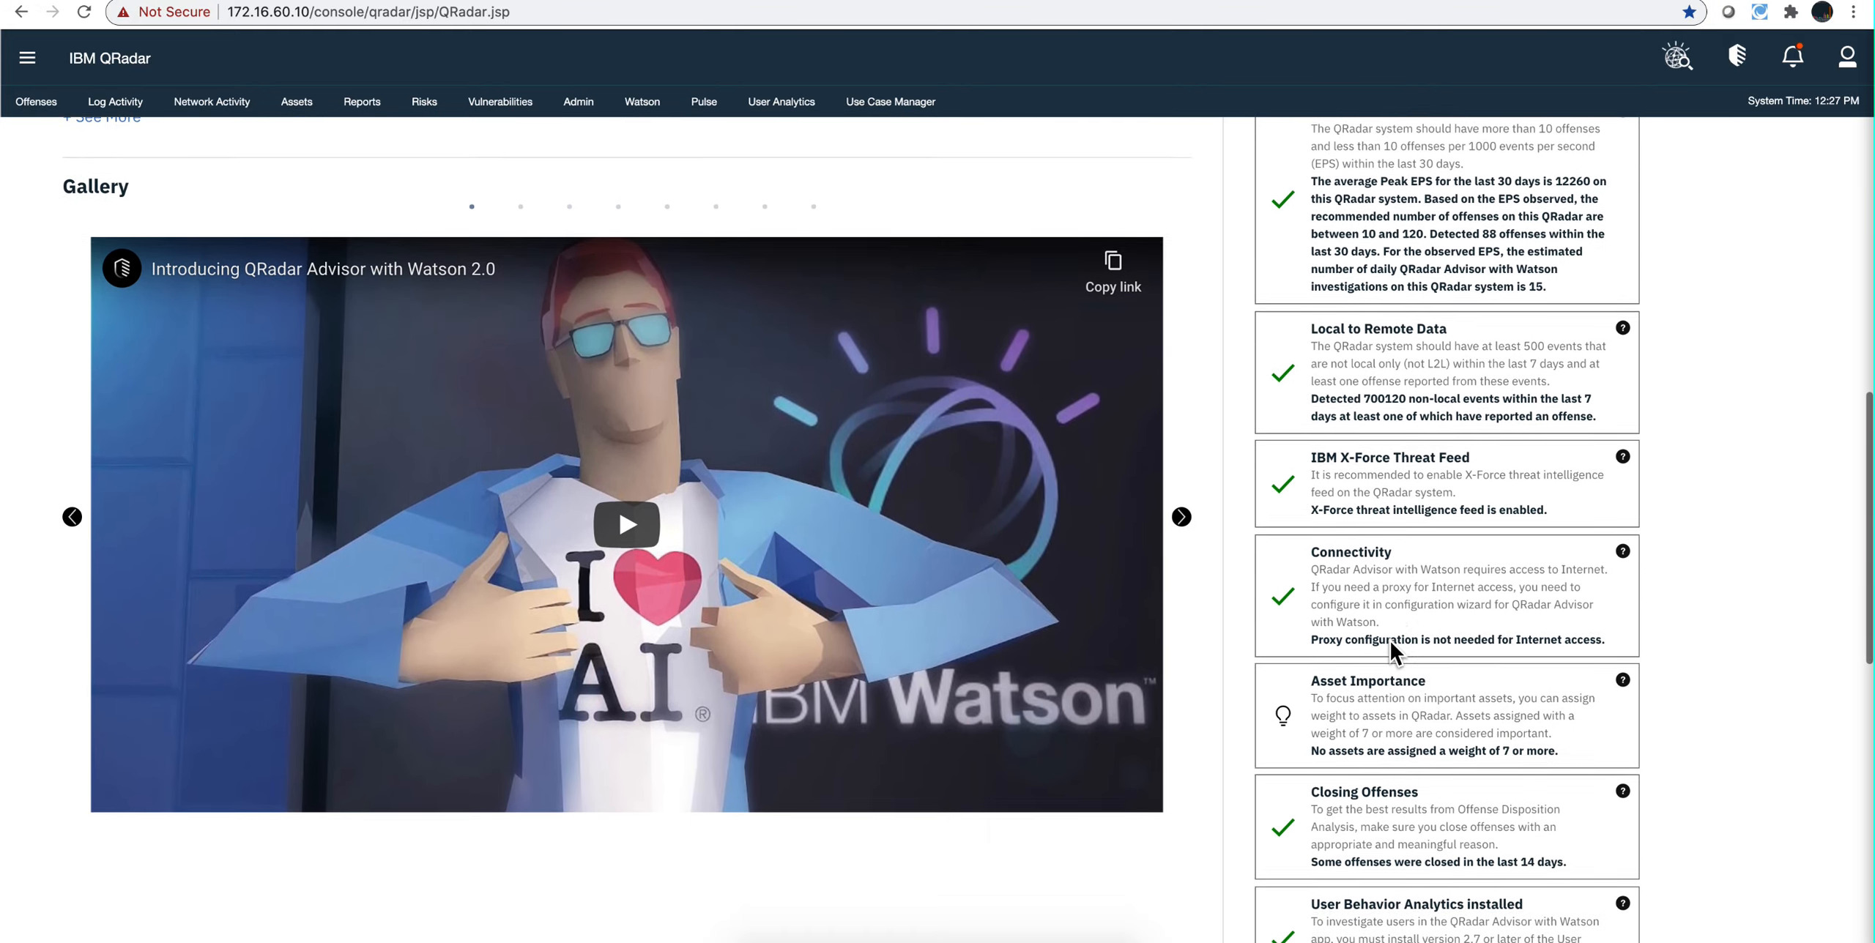
pyautogui.scroll(11, 1389, 638)
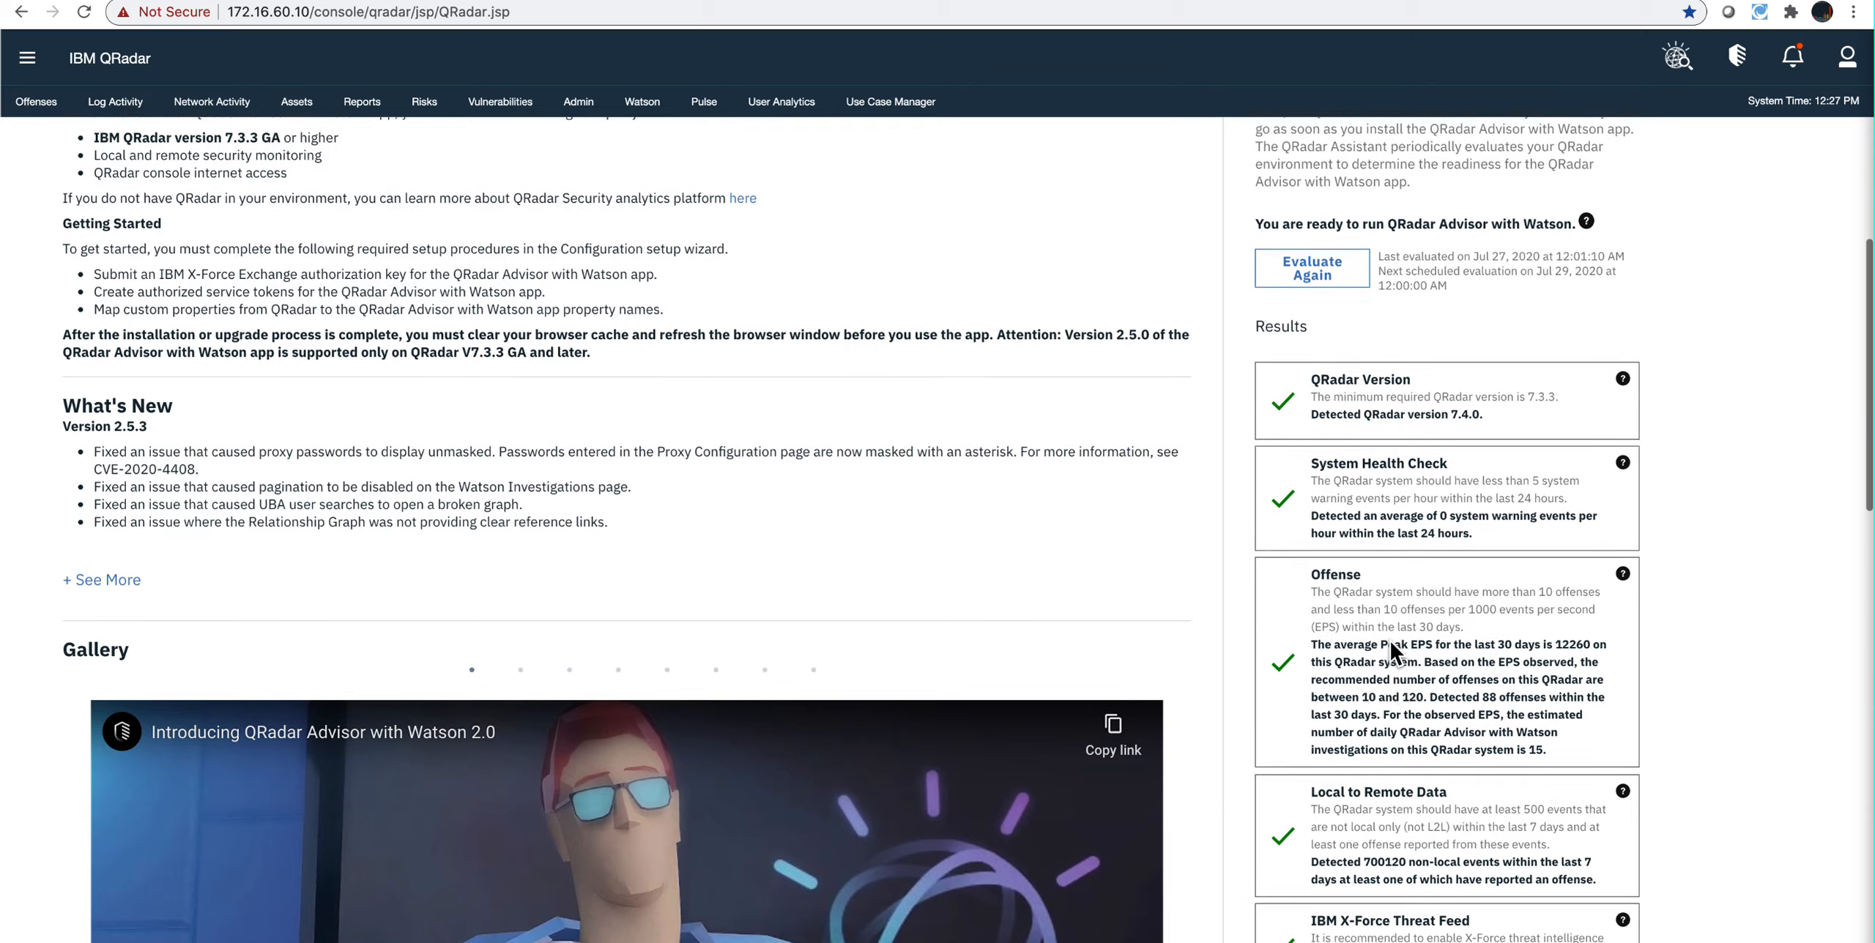
pyautogui.scroll(9, 1388, 638)
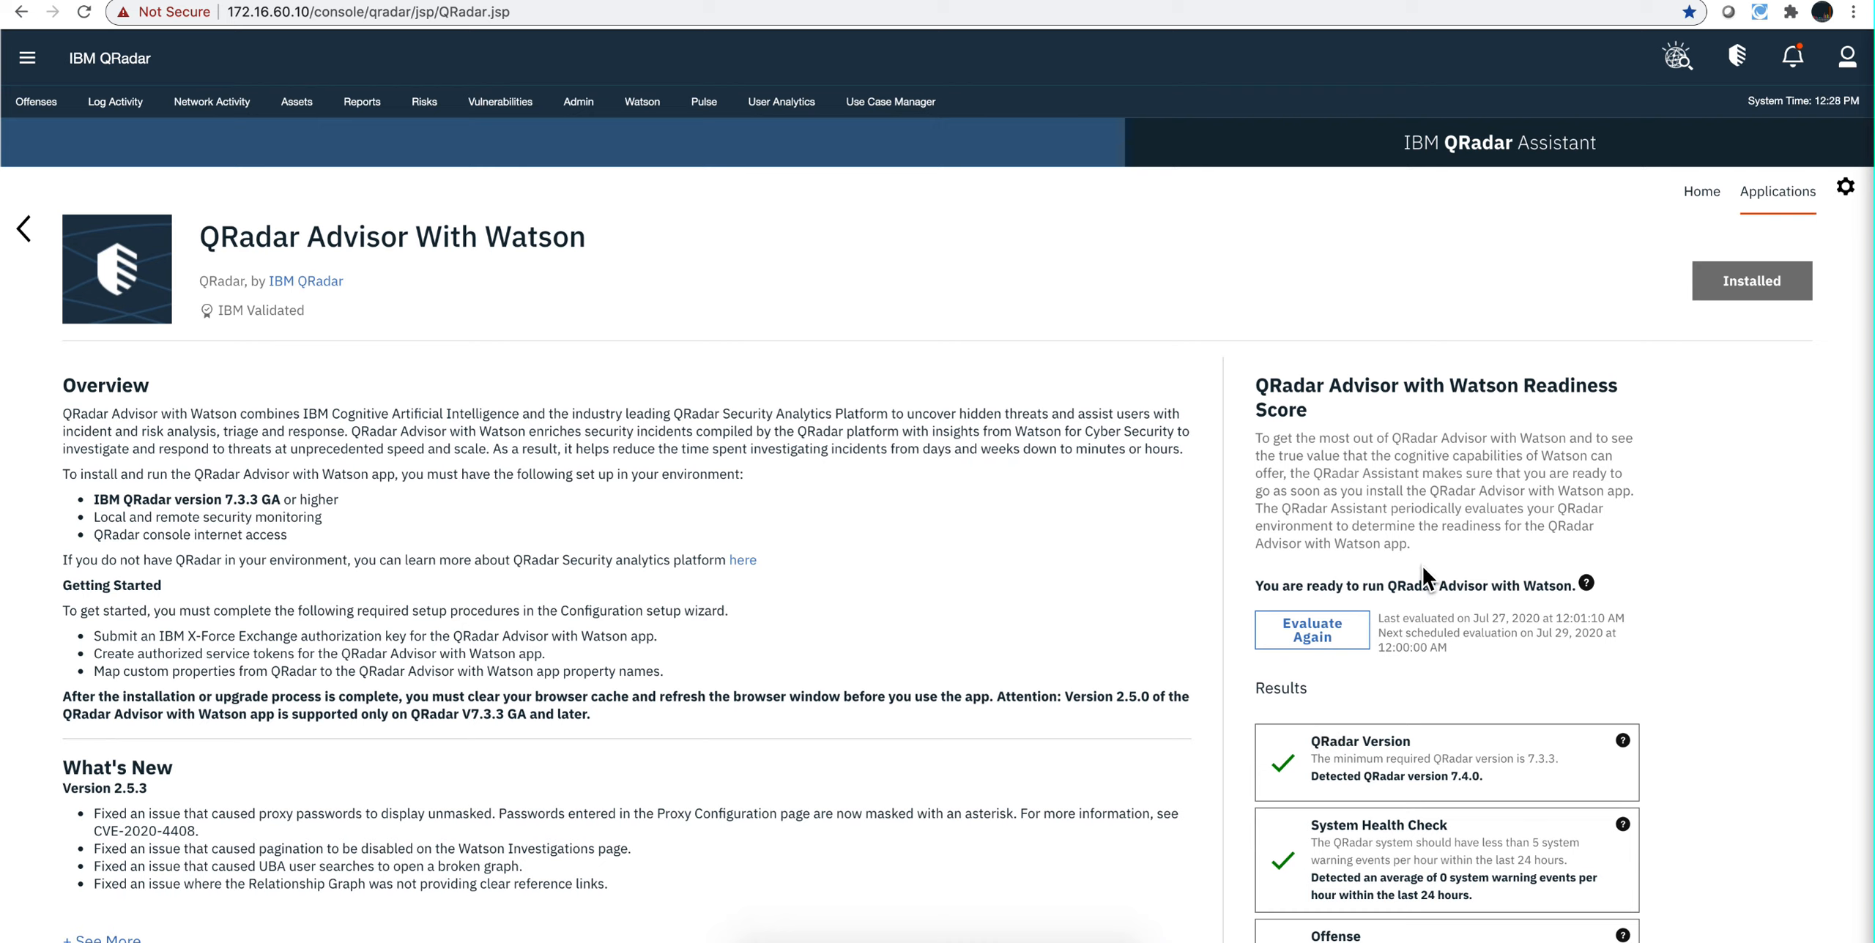
pyautogui.scroll(-3, 1423, 569)
pyautogui.scroll(-7, 1423, 571)
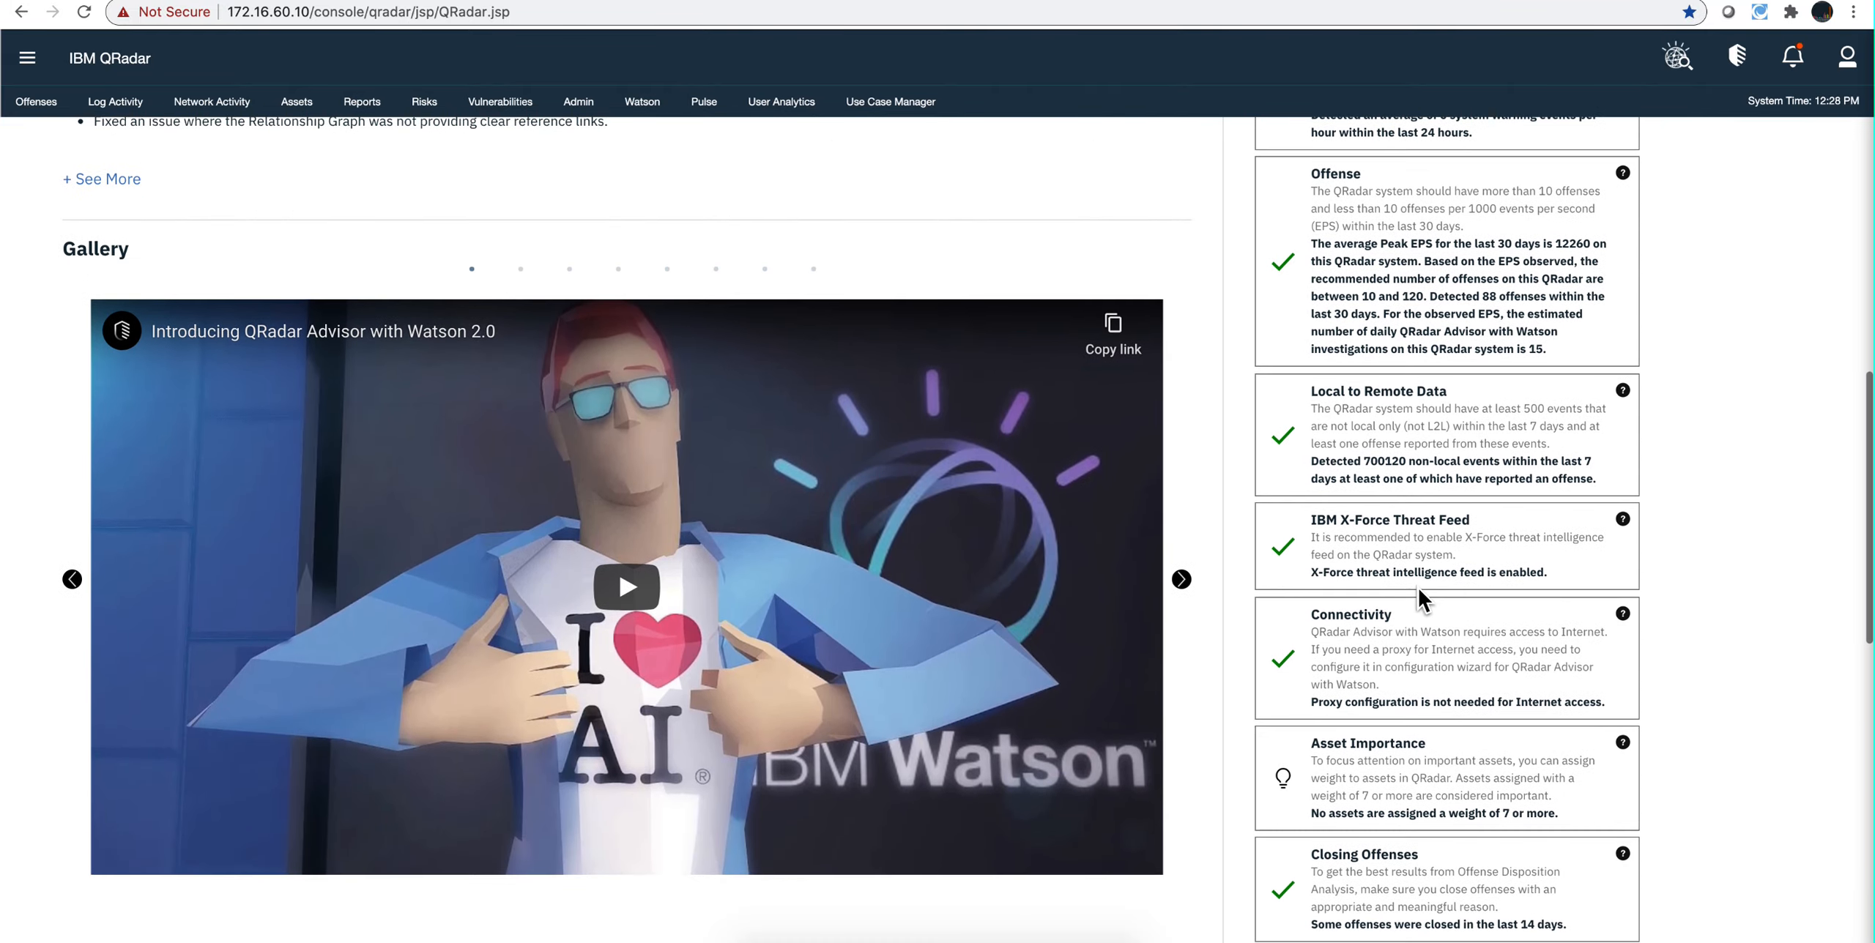
pyautogui.scroll(5, 1418, 586)
pyautogui.scroll(6, 1418, 585)
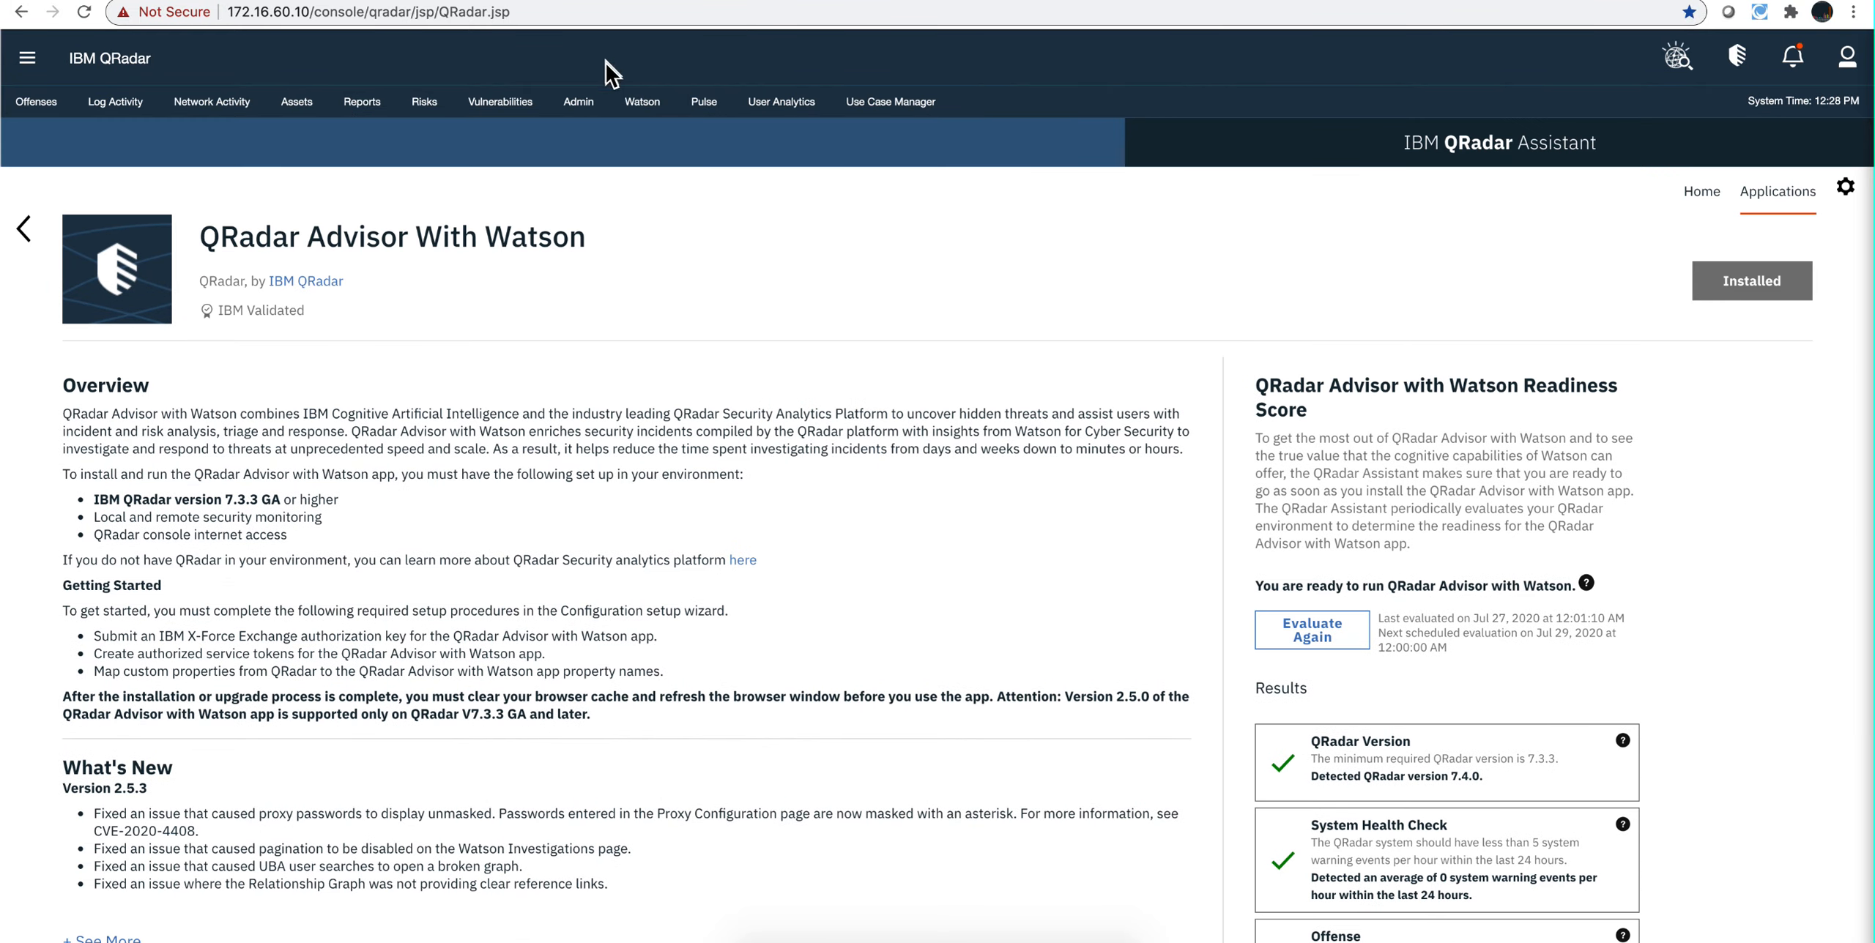
# Step: Open the Property Mapping page of the QRadar Advisor With Watson configuration and enlarge its window to fill the screen
pyautogui.click(578, 110)
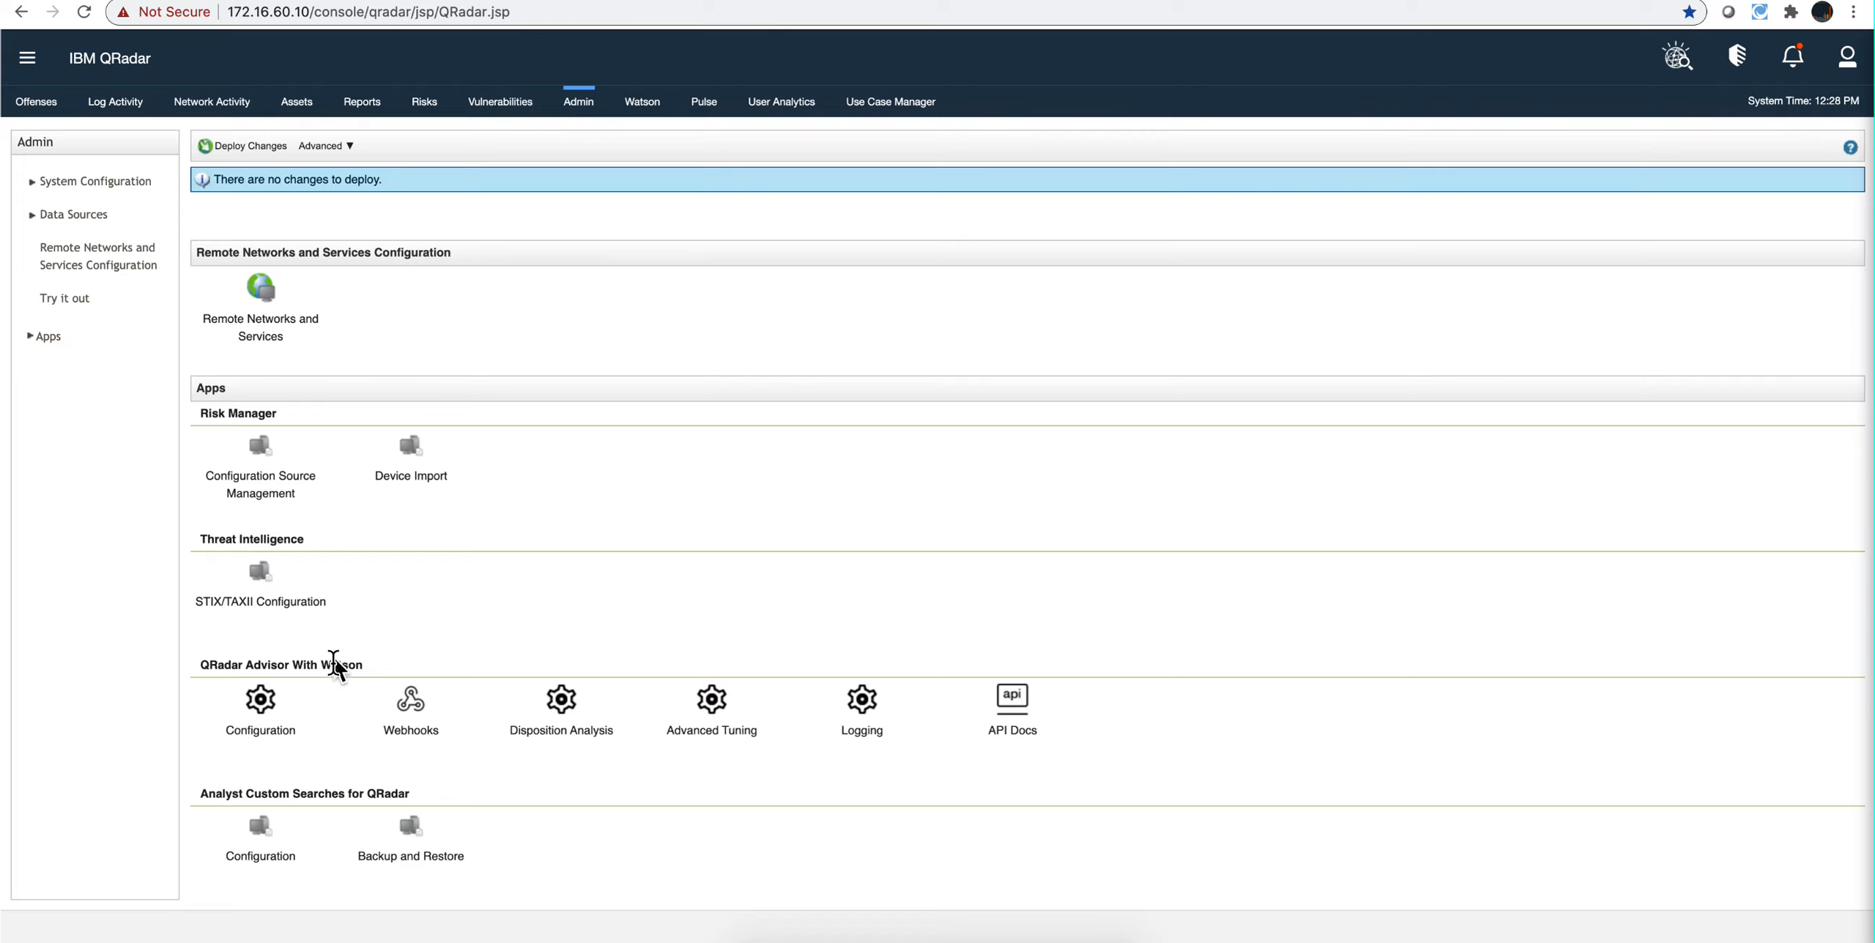
pyautogui.click(264, 712)
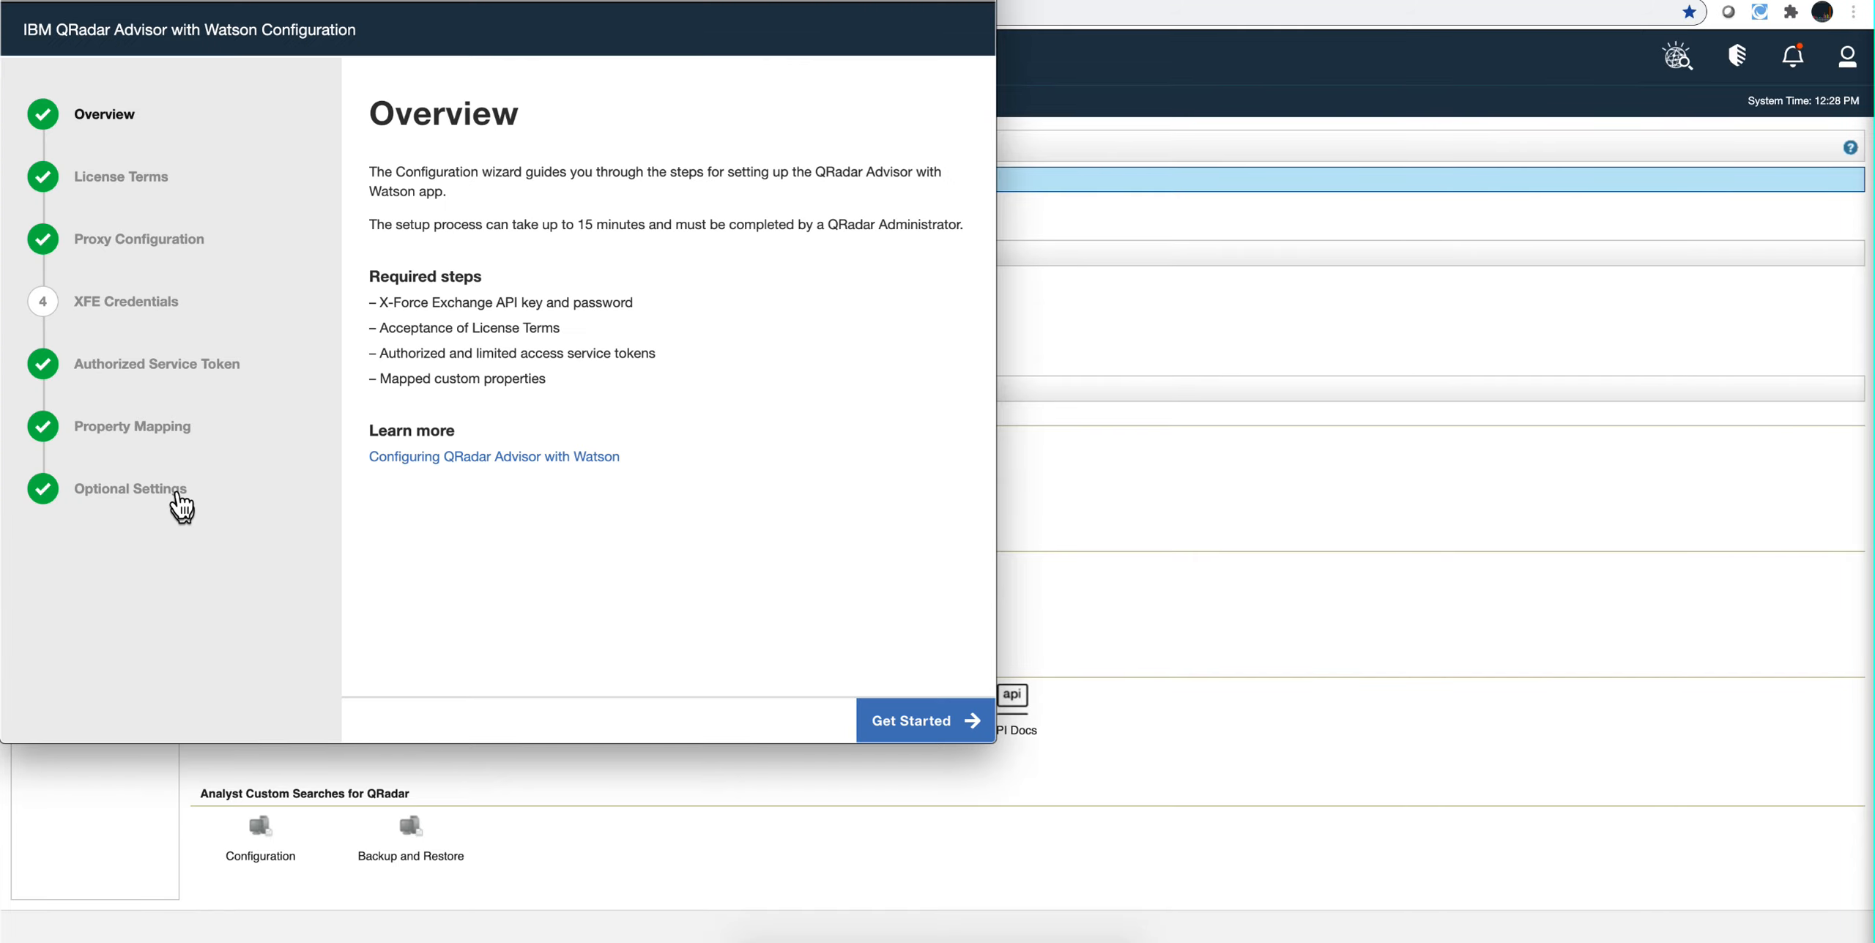
pyautogui.click(156, 437)
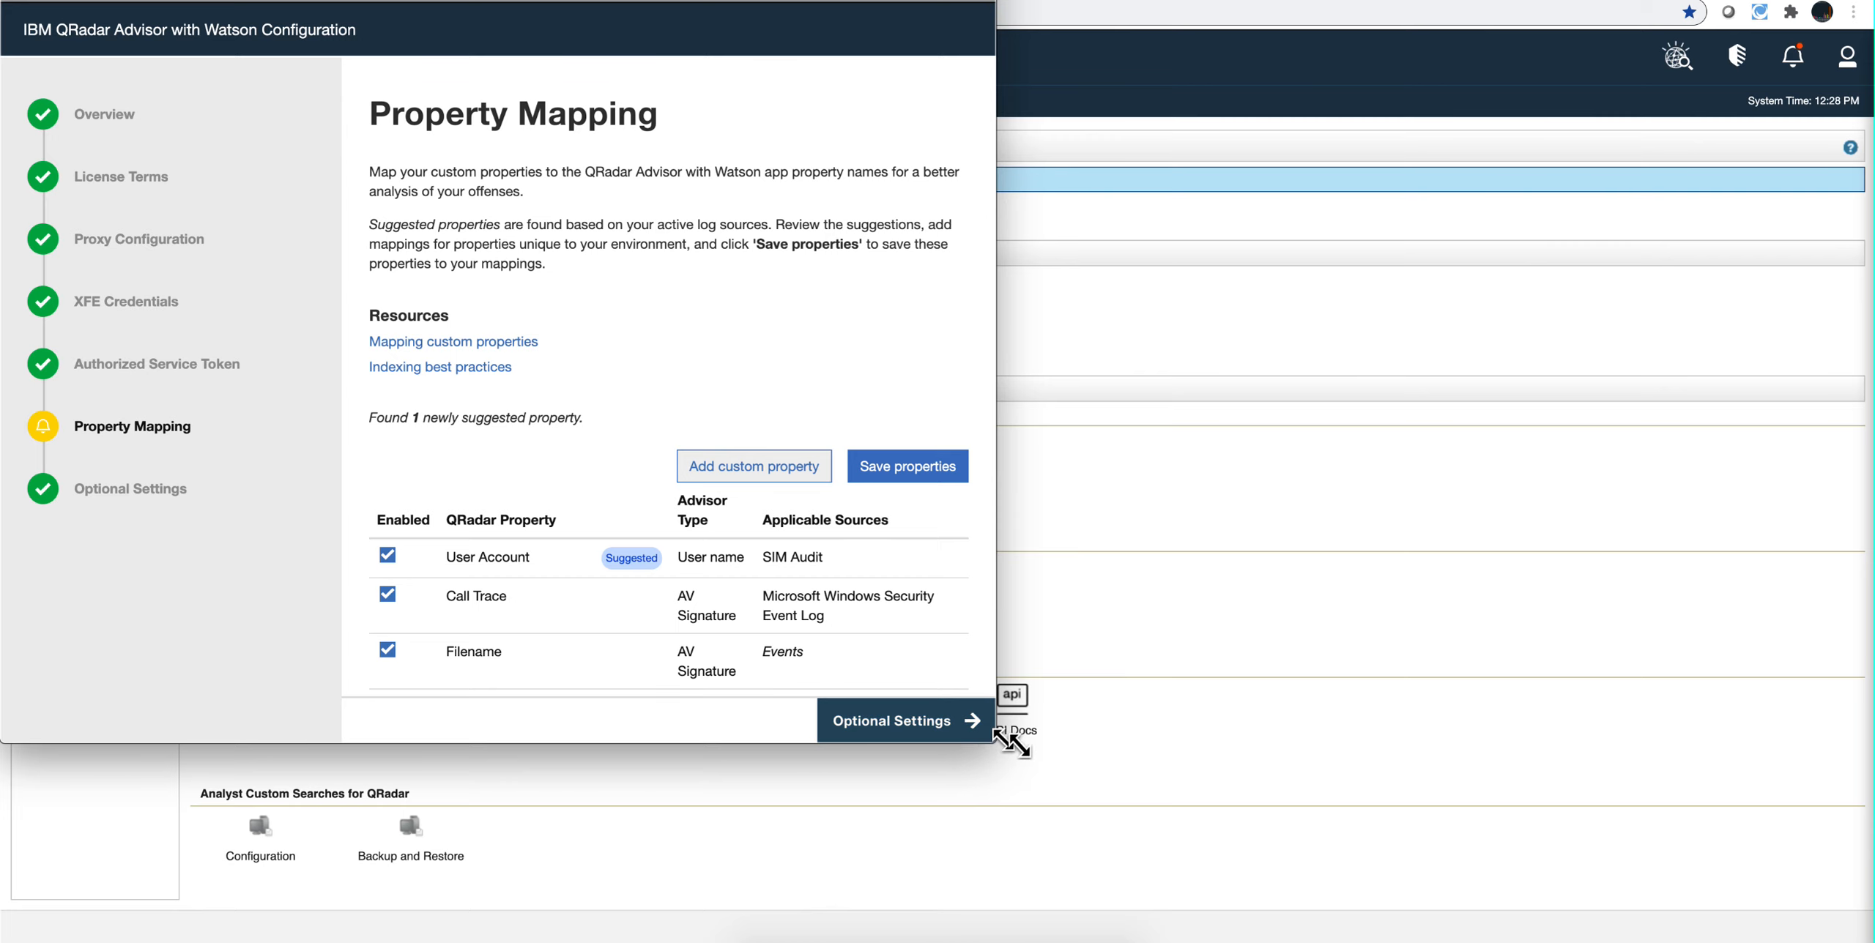
pyautogui.moveTo(1011, 742); pyautogui.dragTo(1872, 942)
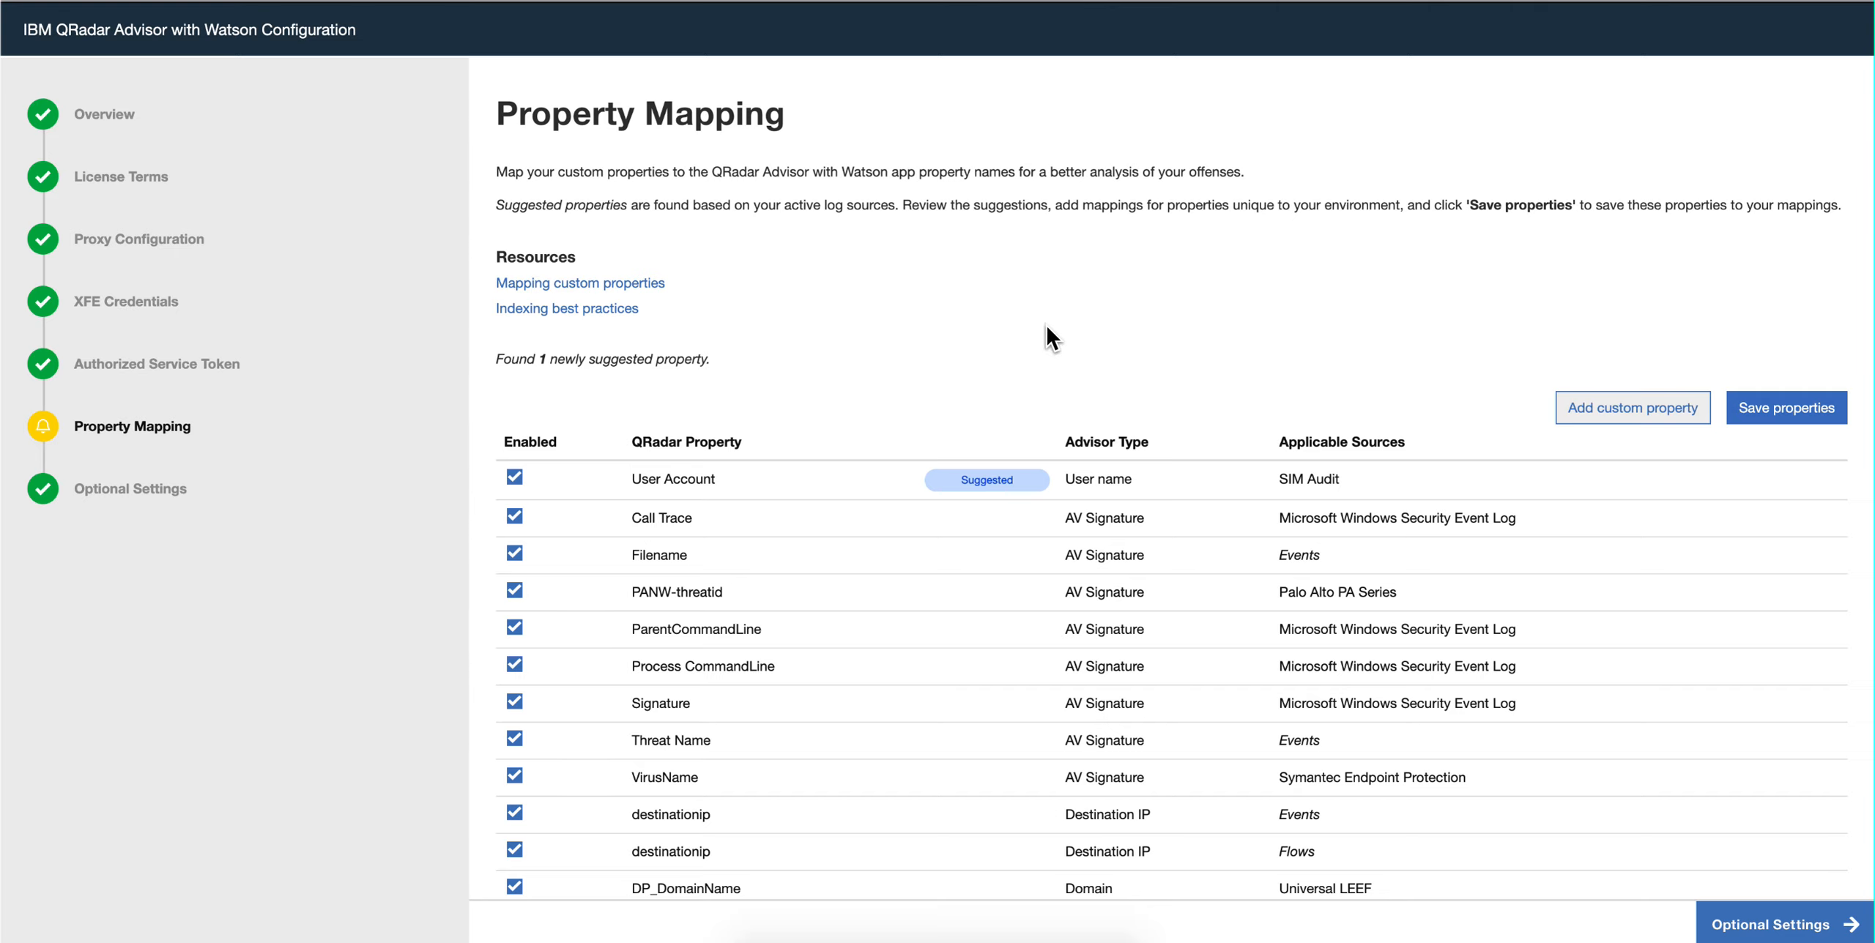
# Step: Examine the list of mapped QRadar properties with their advisor types and applicable sources, particularly the hash properties
pyautogui.scroll(-3, 987, 326)
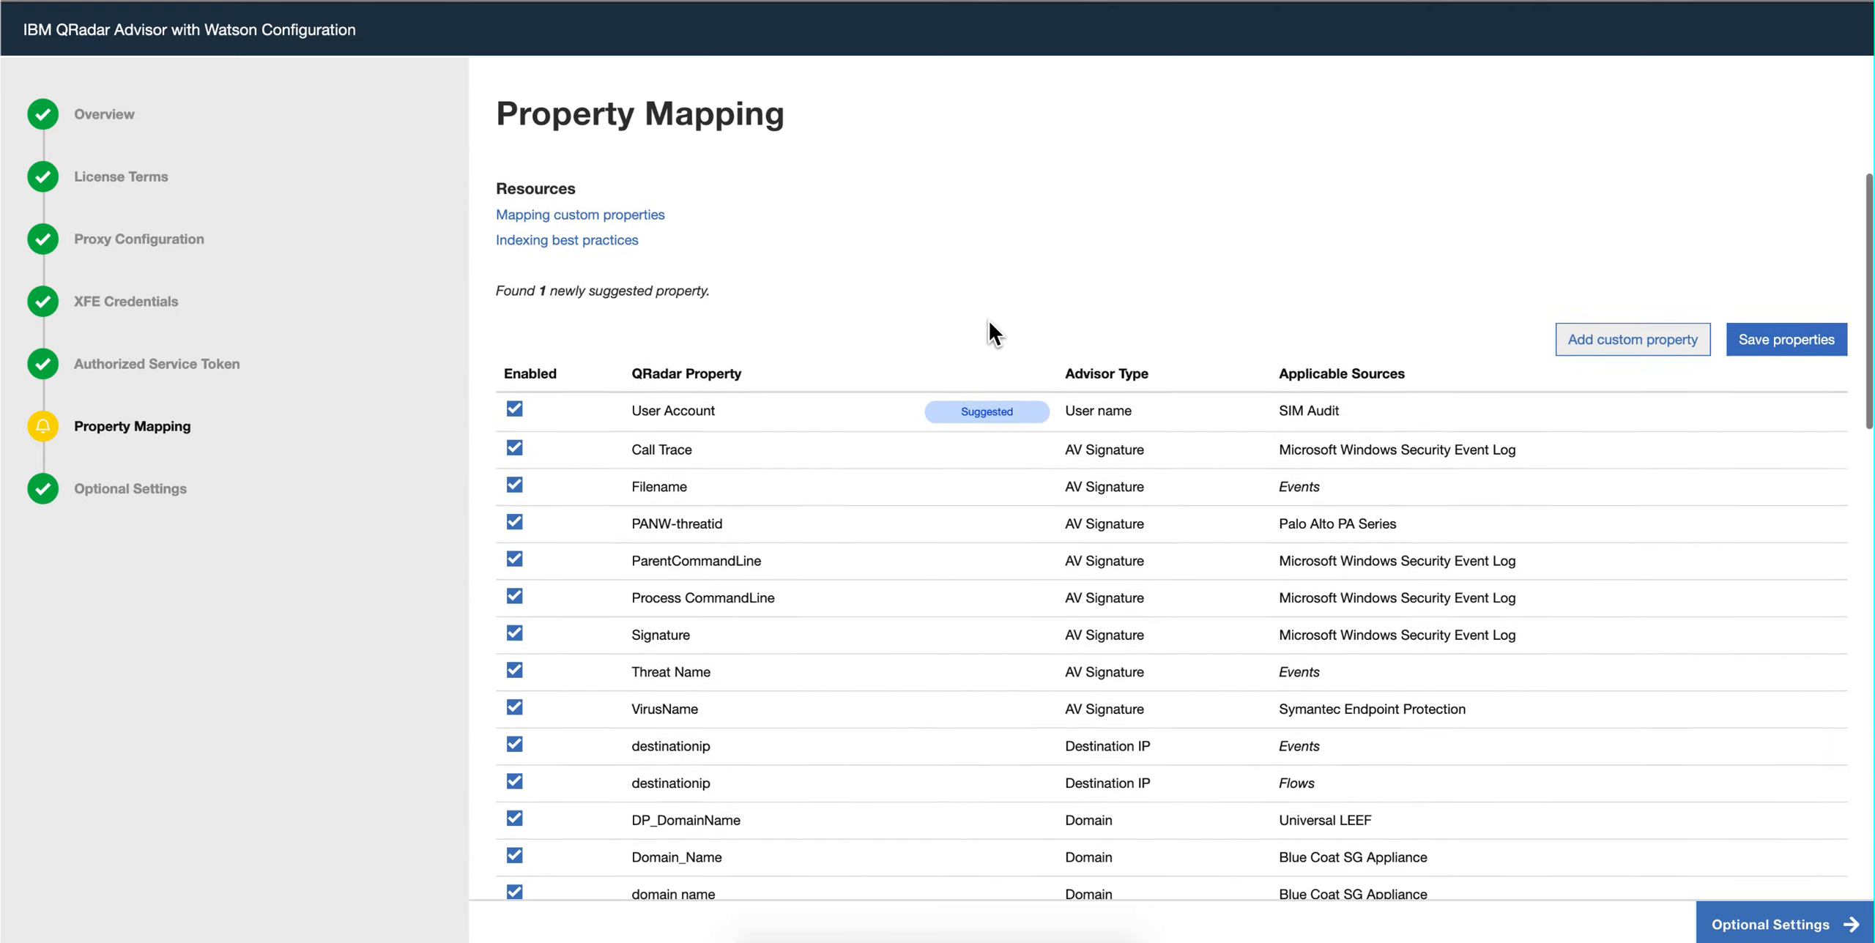
pyautogui.scroll(-7, 989, 331)
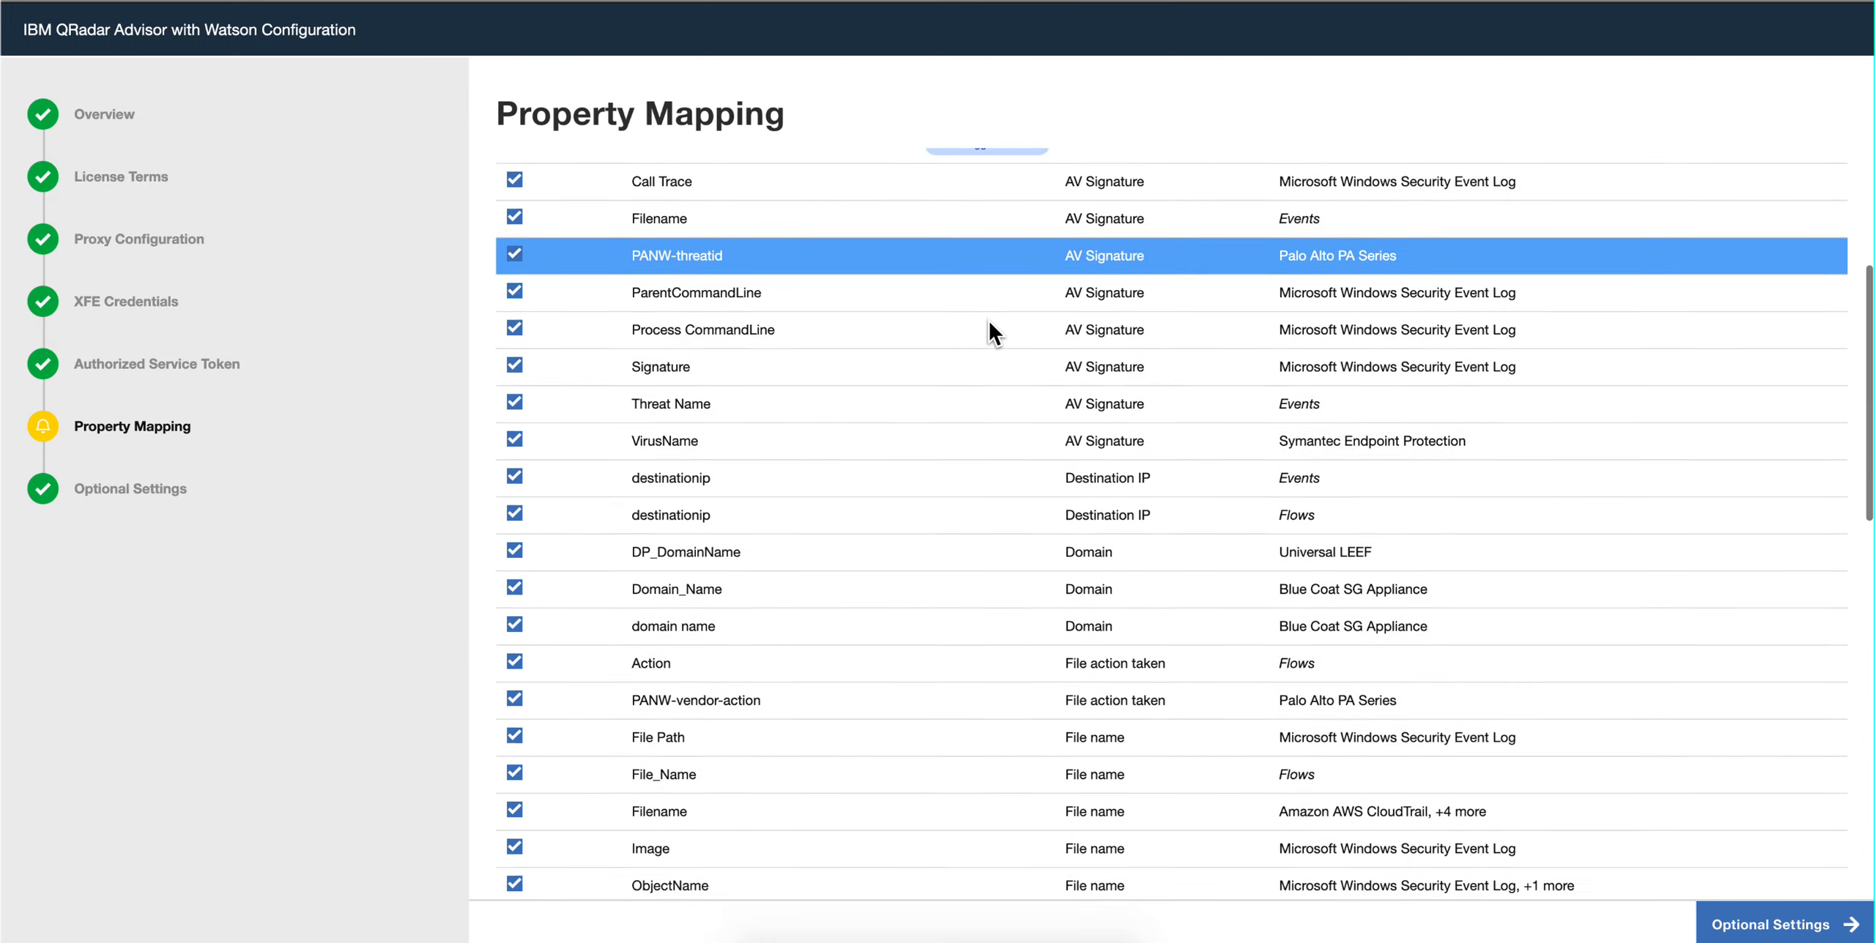
pyautogui.scroll(-3, 989, 326)
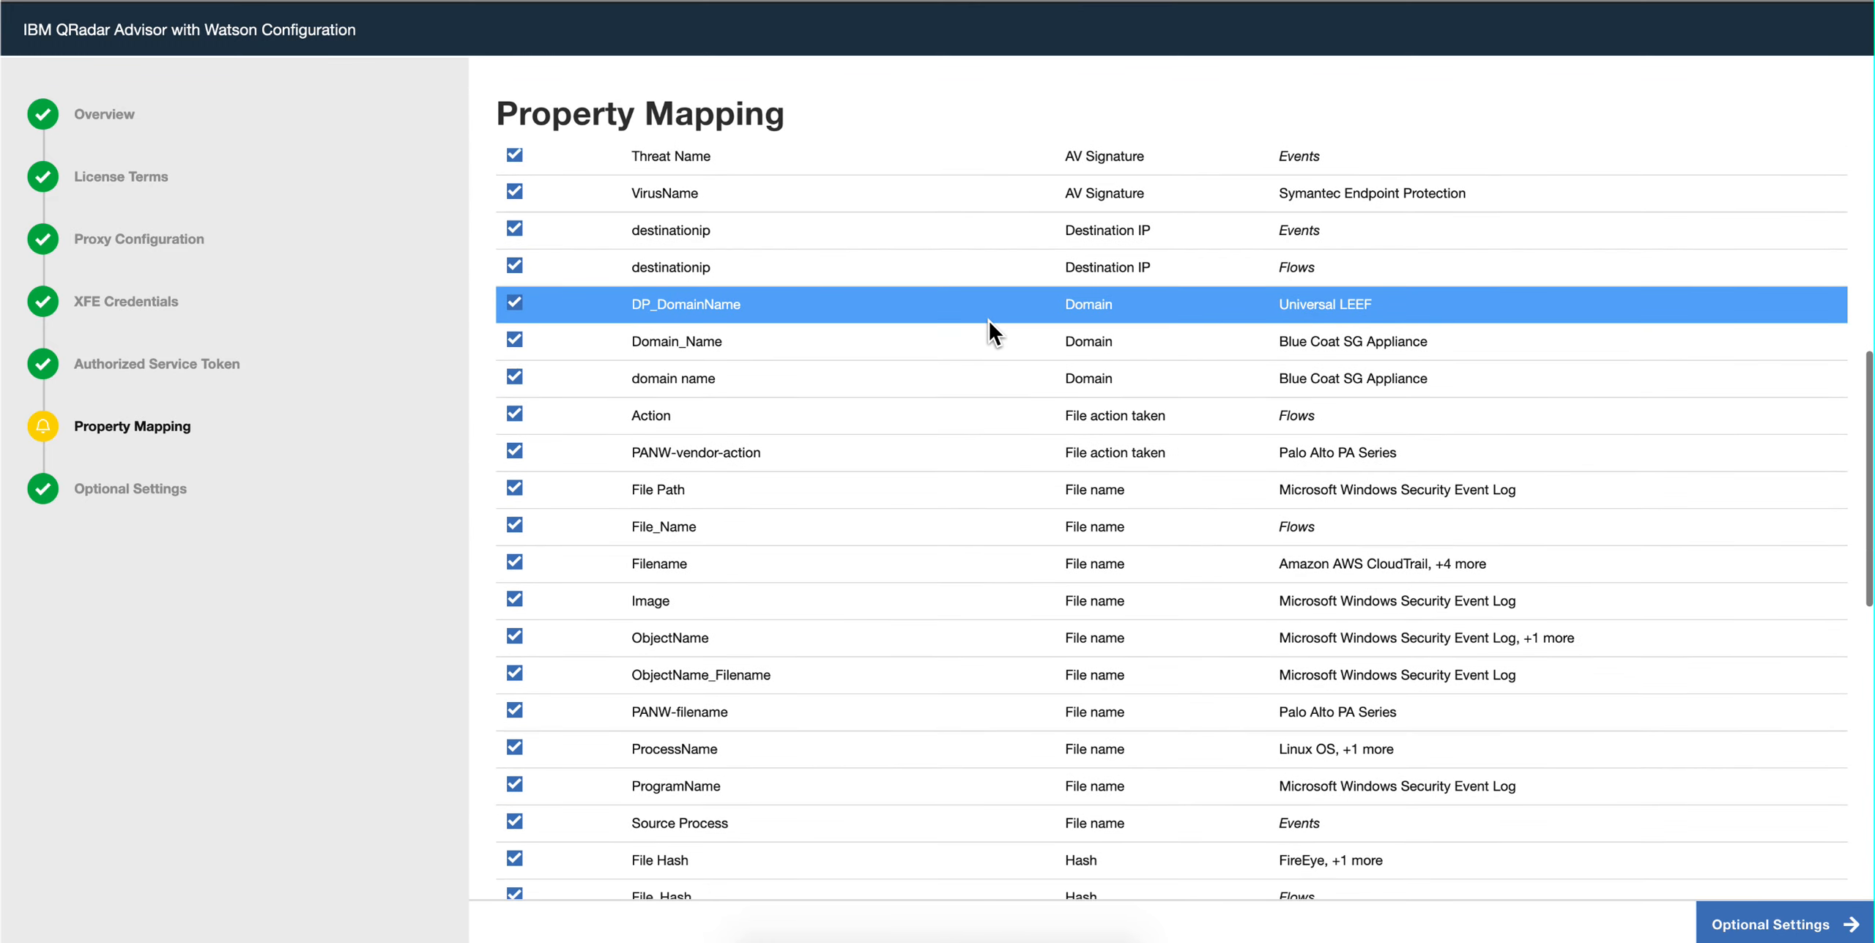
pyautogui.scroll(-5, 989, 325)
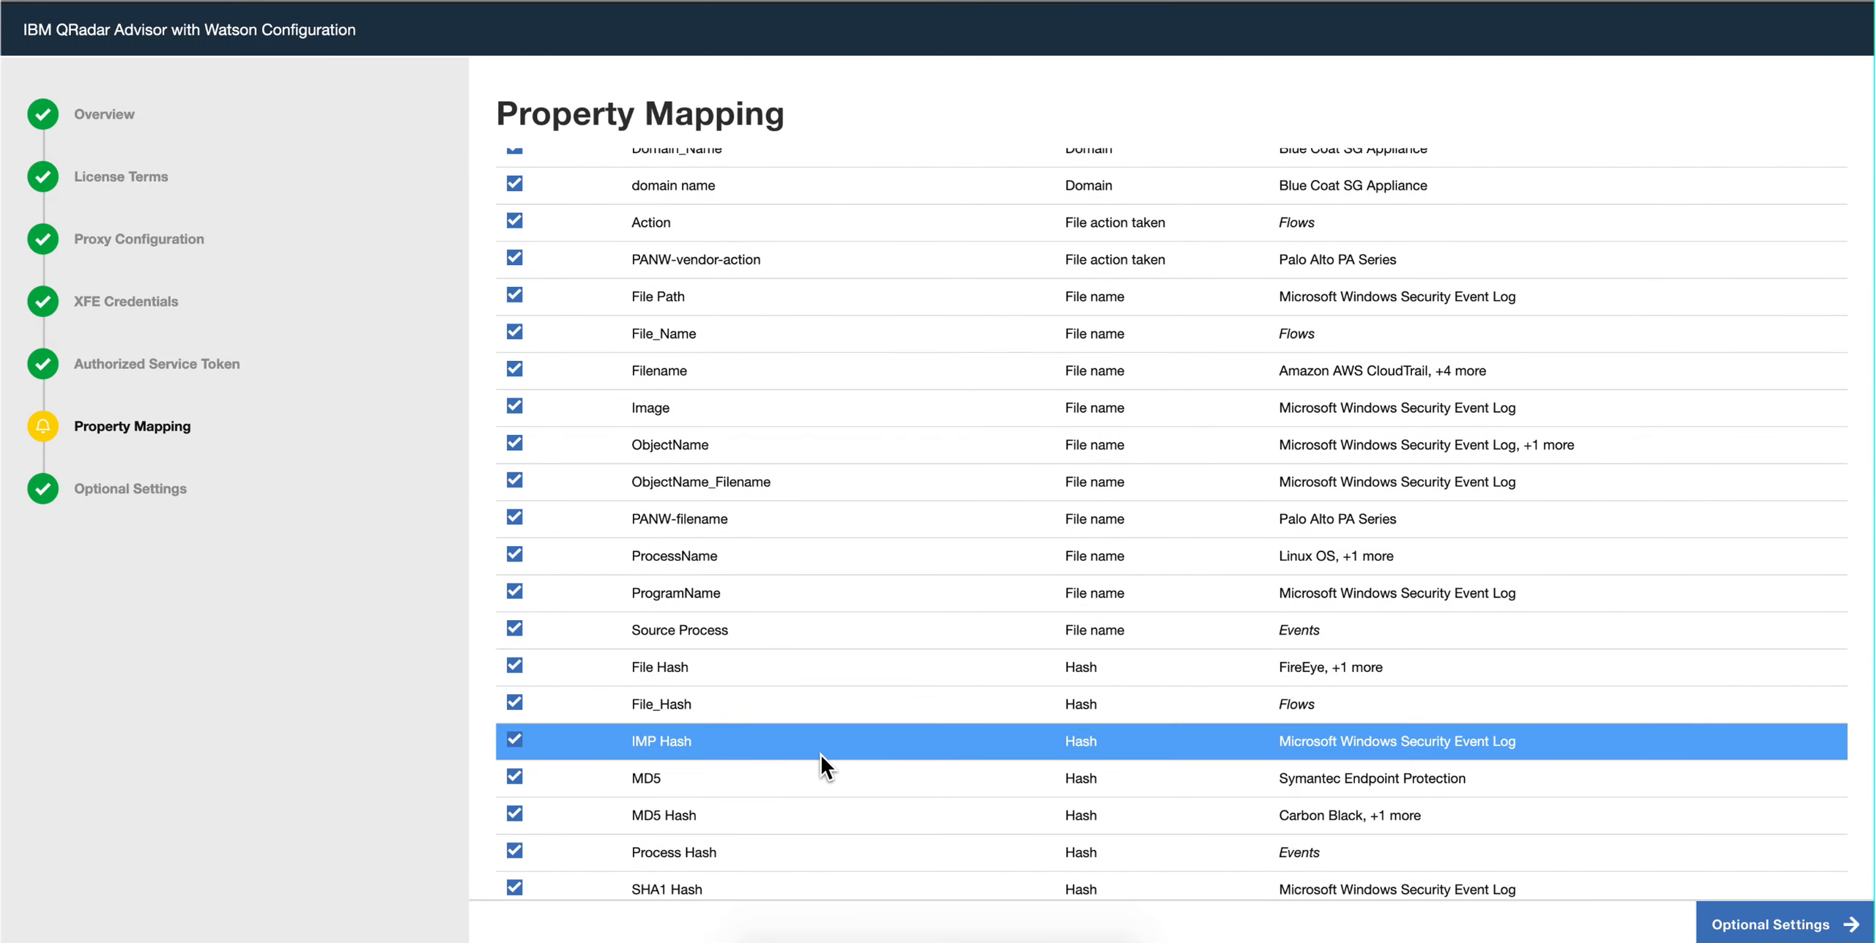
pyautogui.scroll(-2, 814, 747)
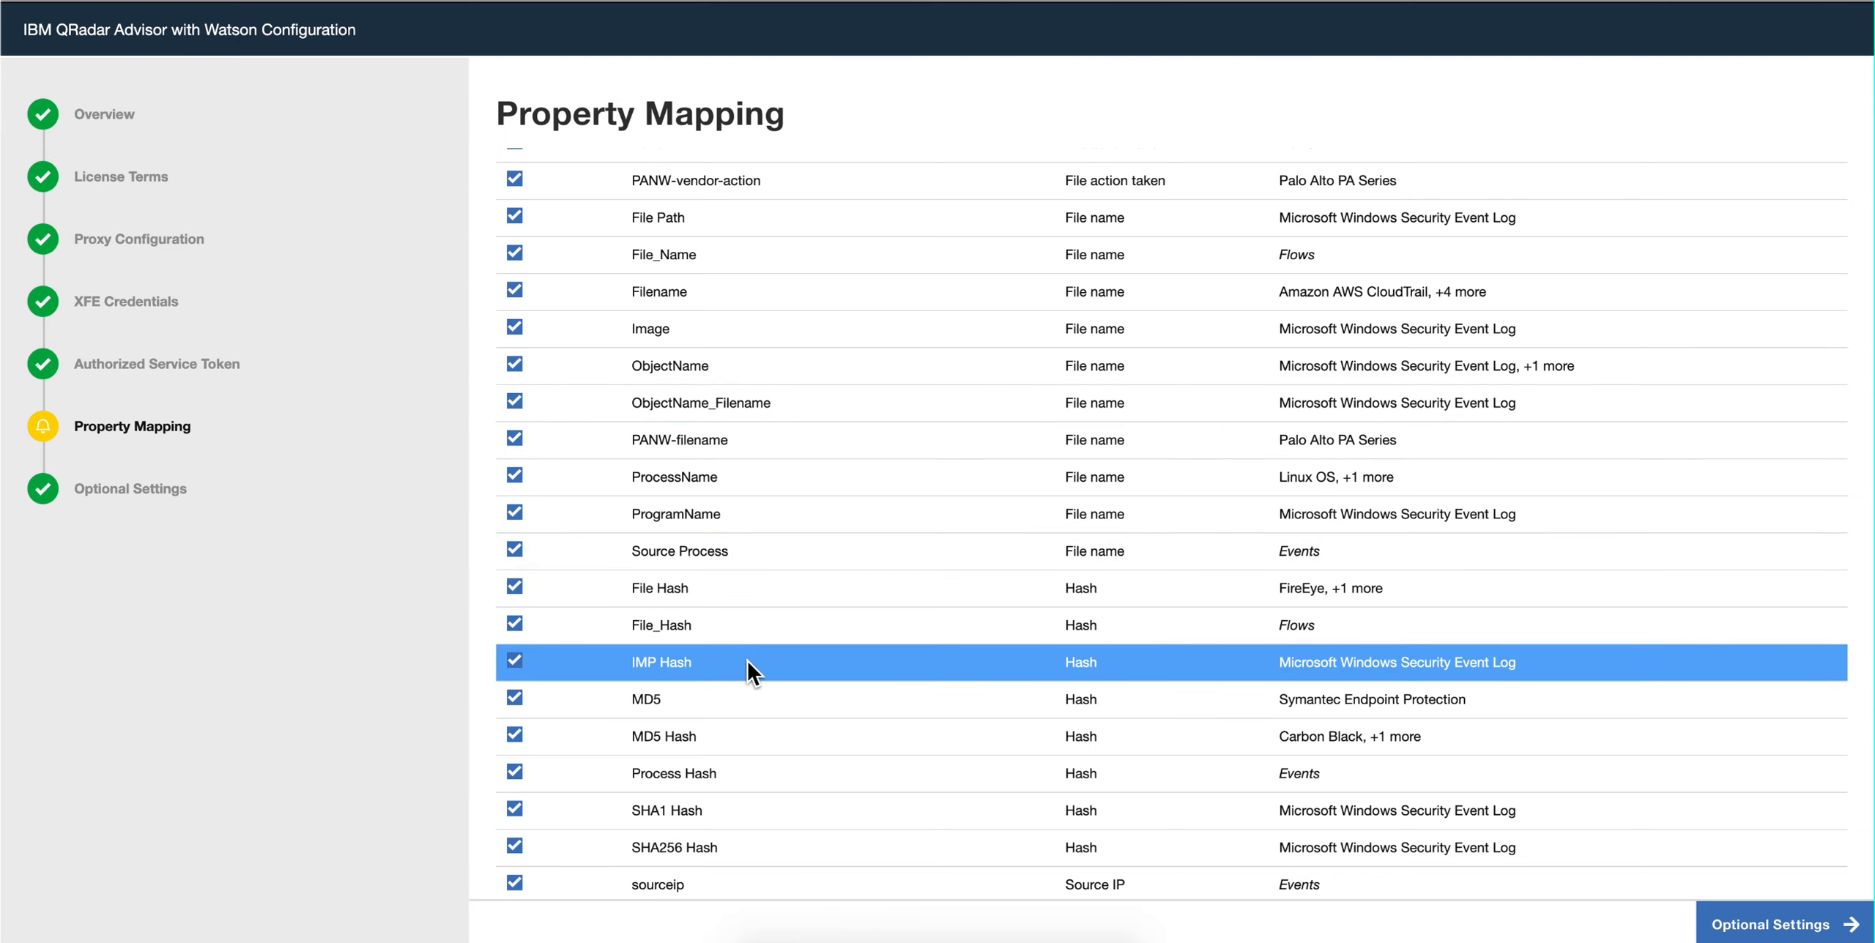
pyautogui.scroll(-2, 748, 662)
pyautogui.scroll(-3, 747, 659)
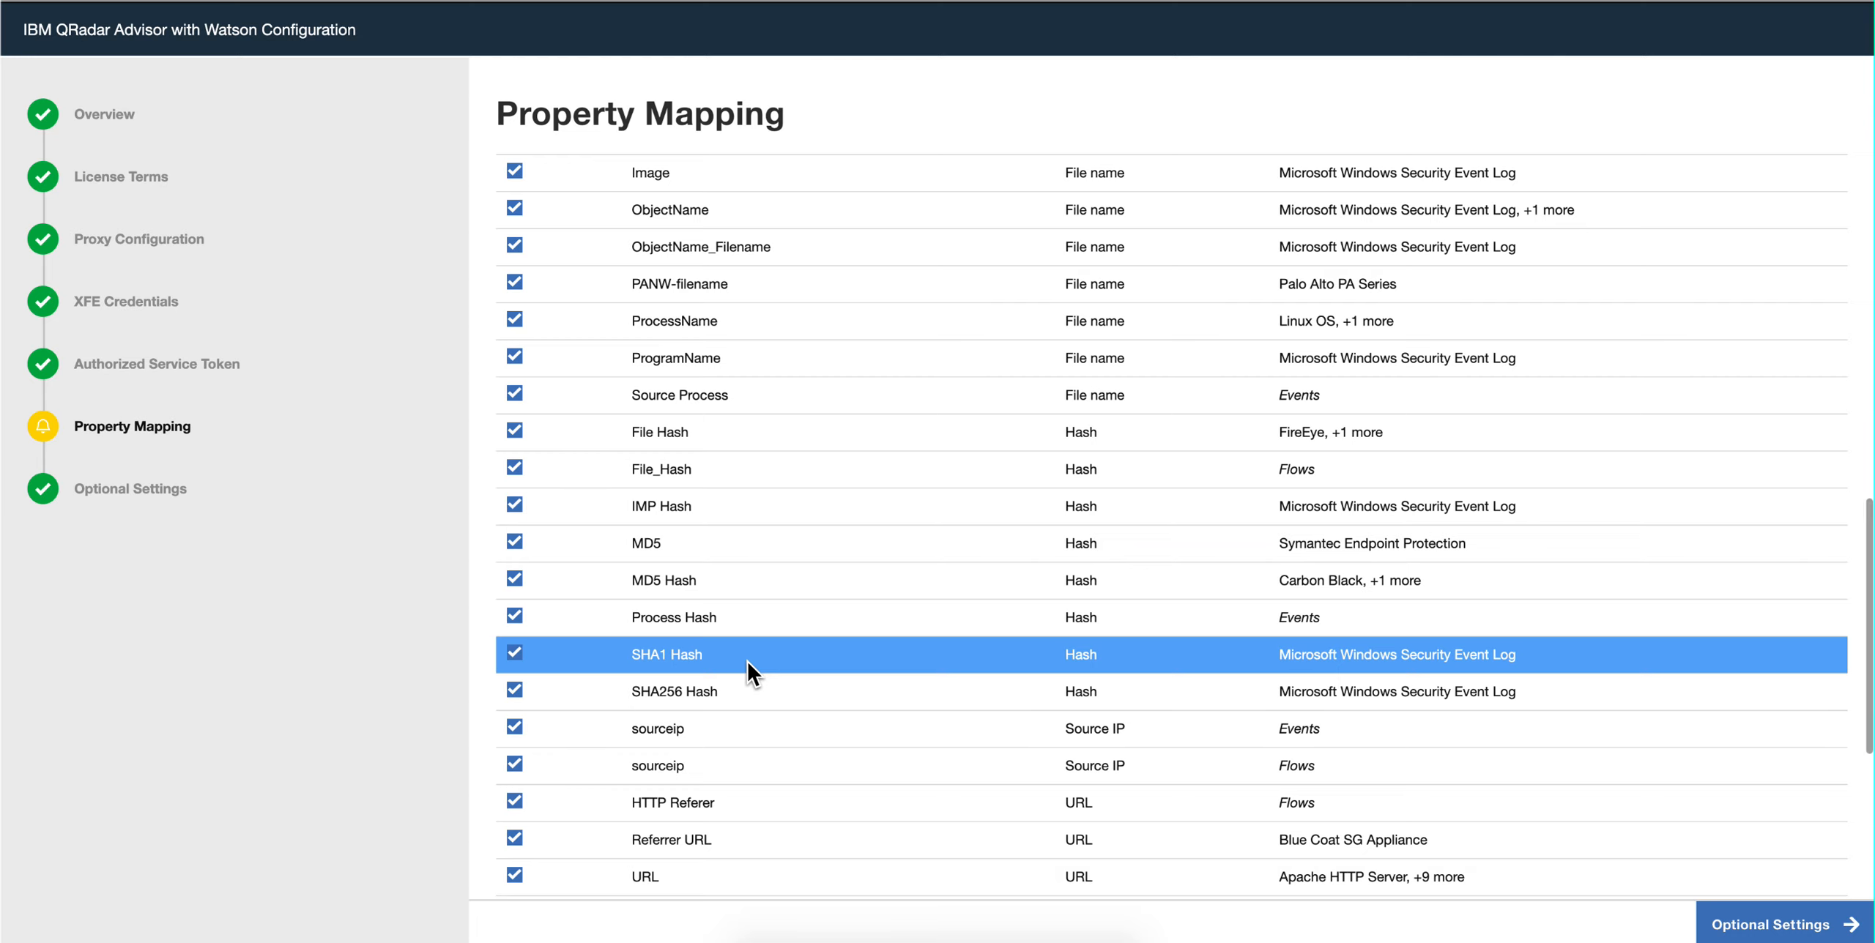
pyautogui.scroll(-3, 748, 661)
pyautogui.scroll(-8, 748, 662)
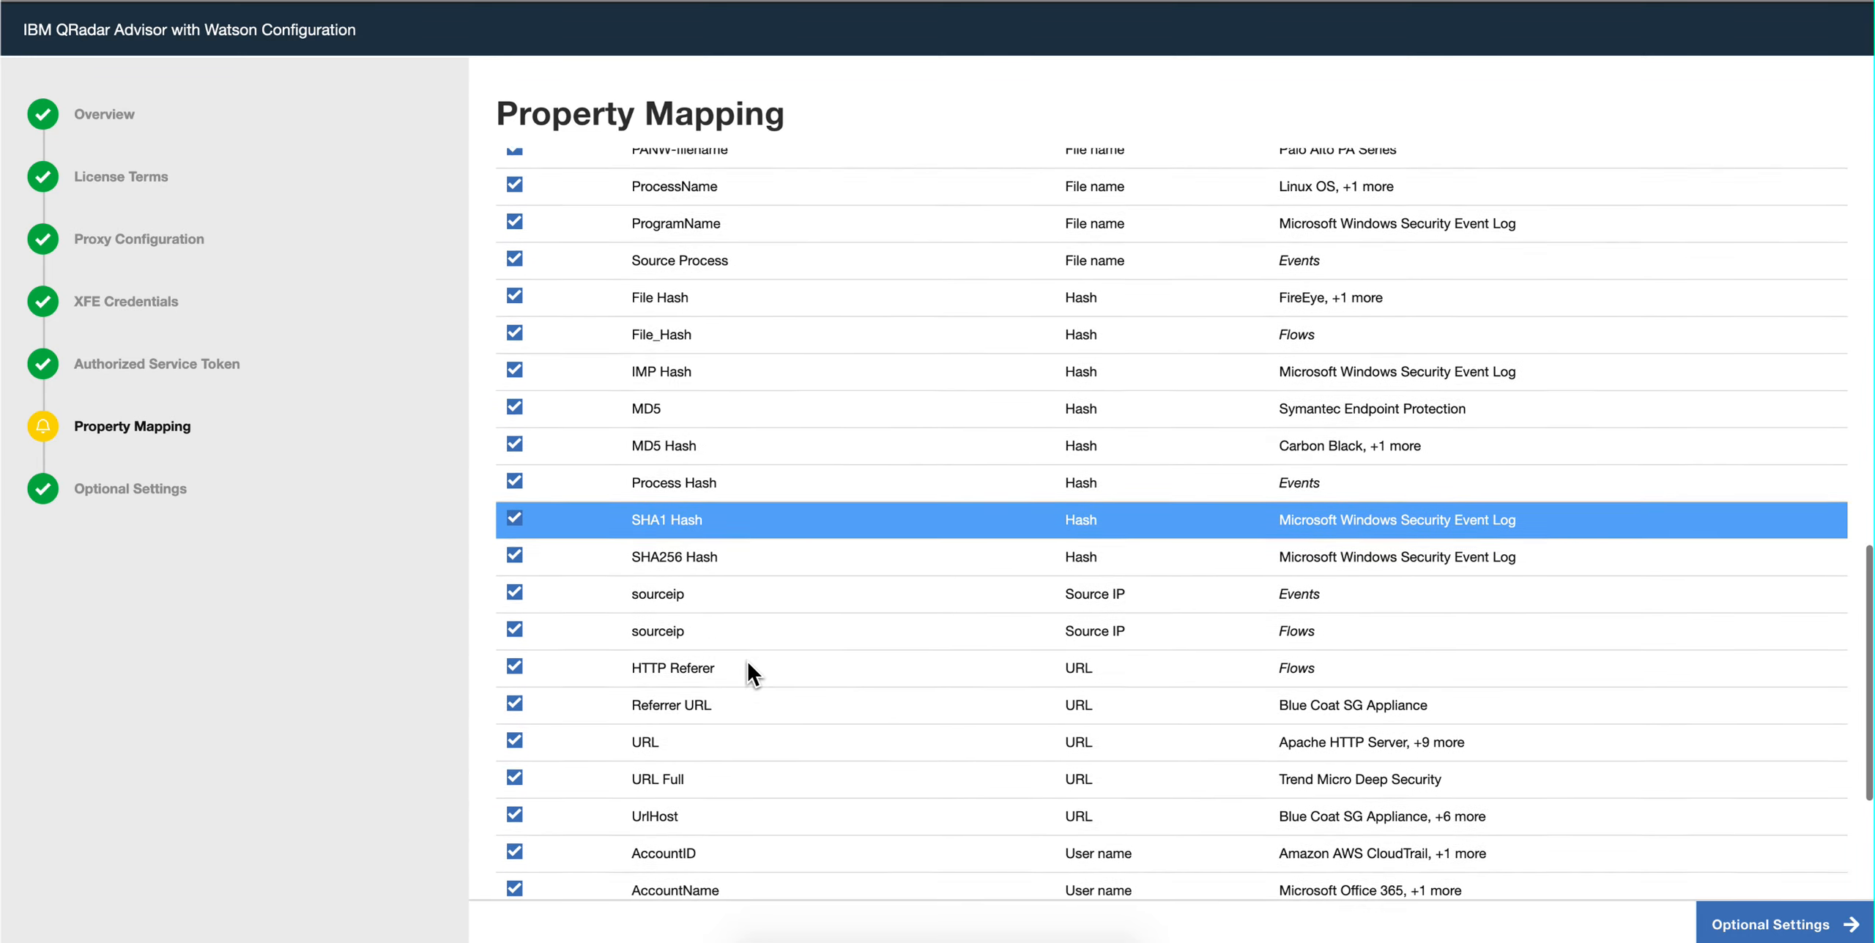
pyautogui.scroll(-3, 750, 672)
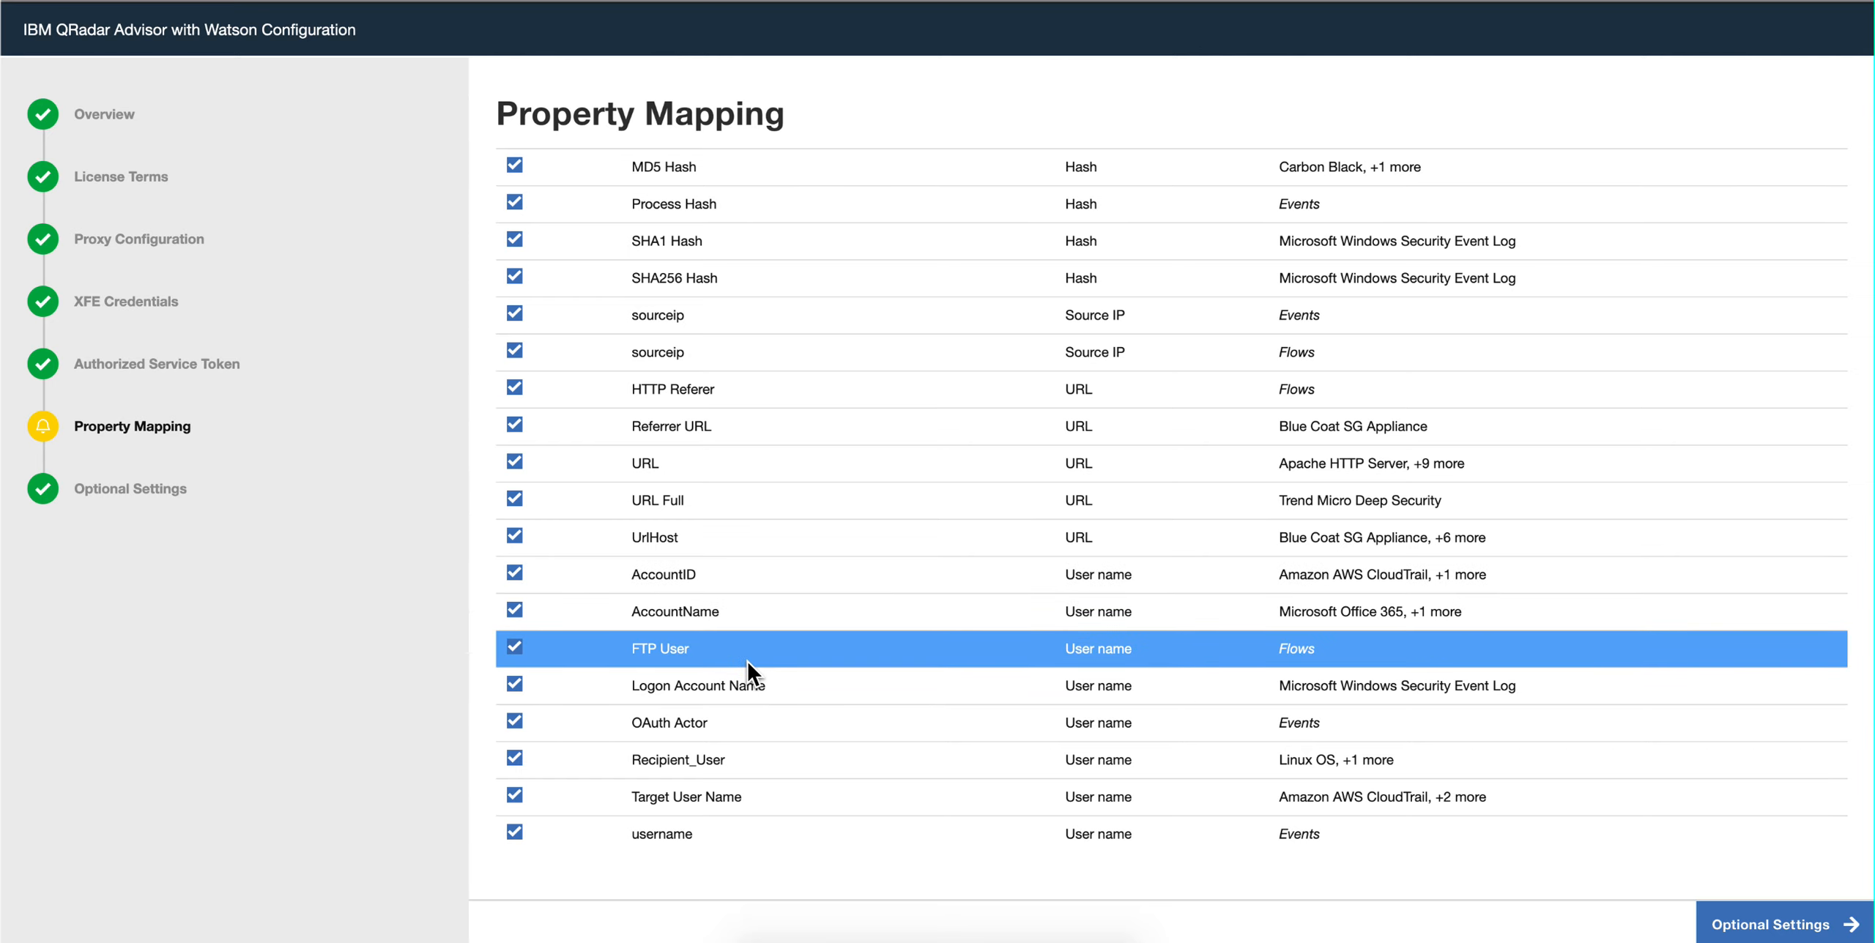
pyautogui.scroll(9, 749, 670)
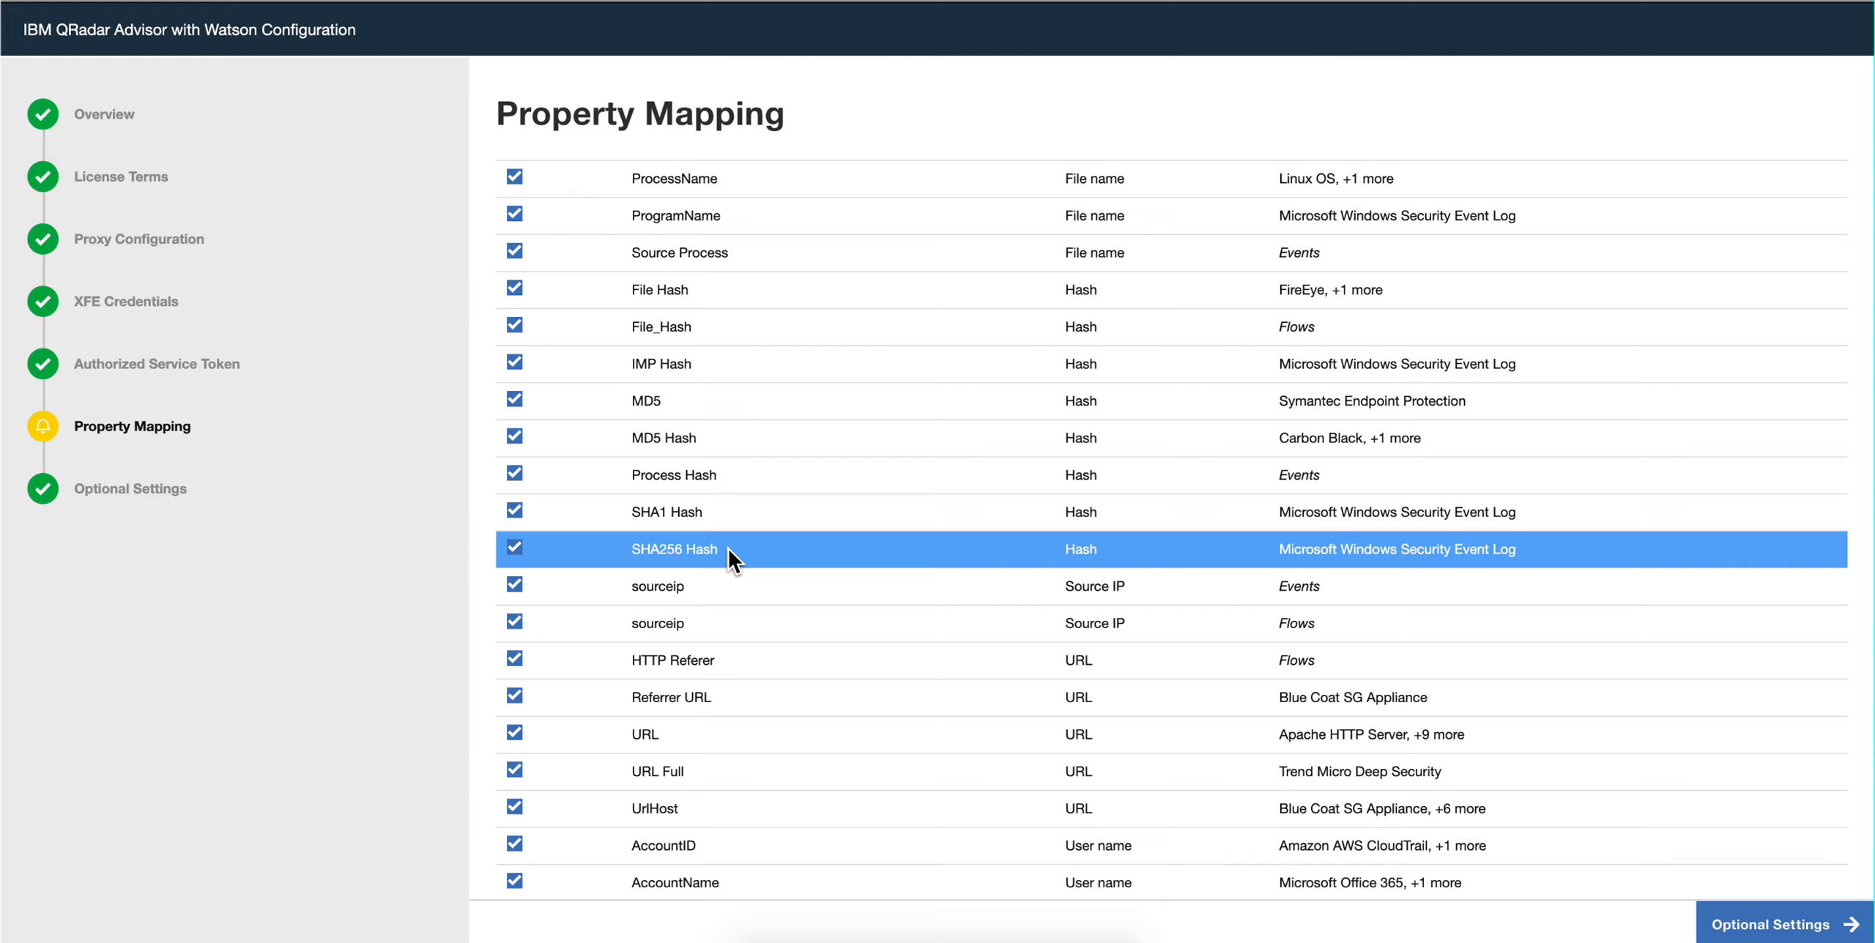
# Step: Open the Automatic Investigation settings among the optional settings of the Watson configuration
pyautogui.click(113, 498)
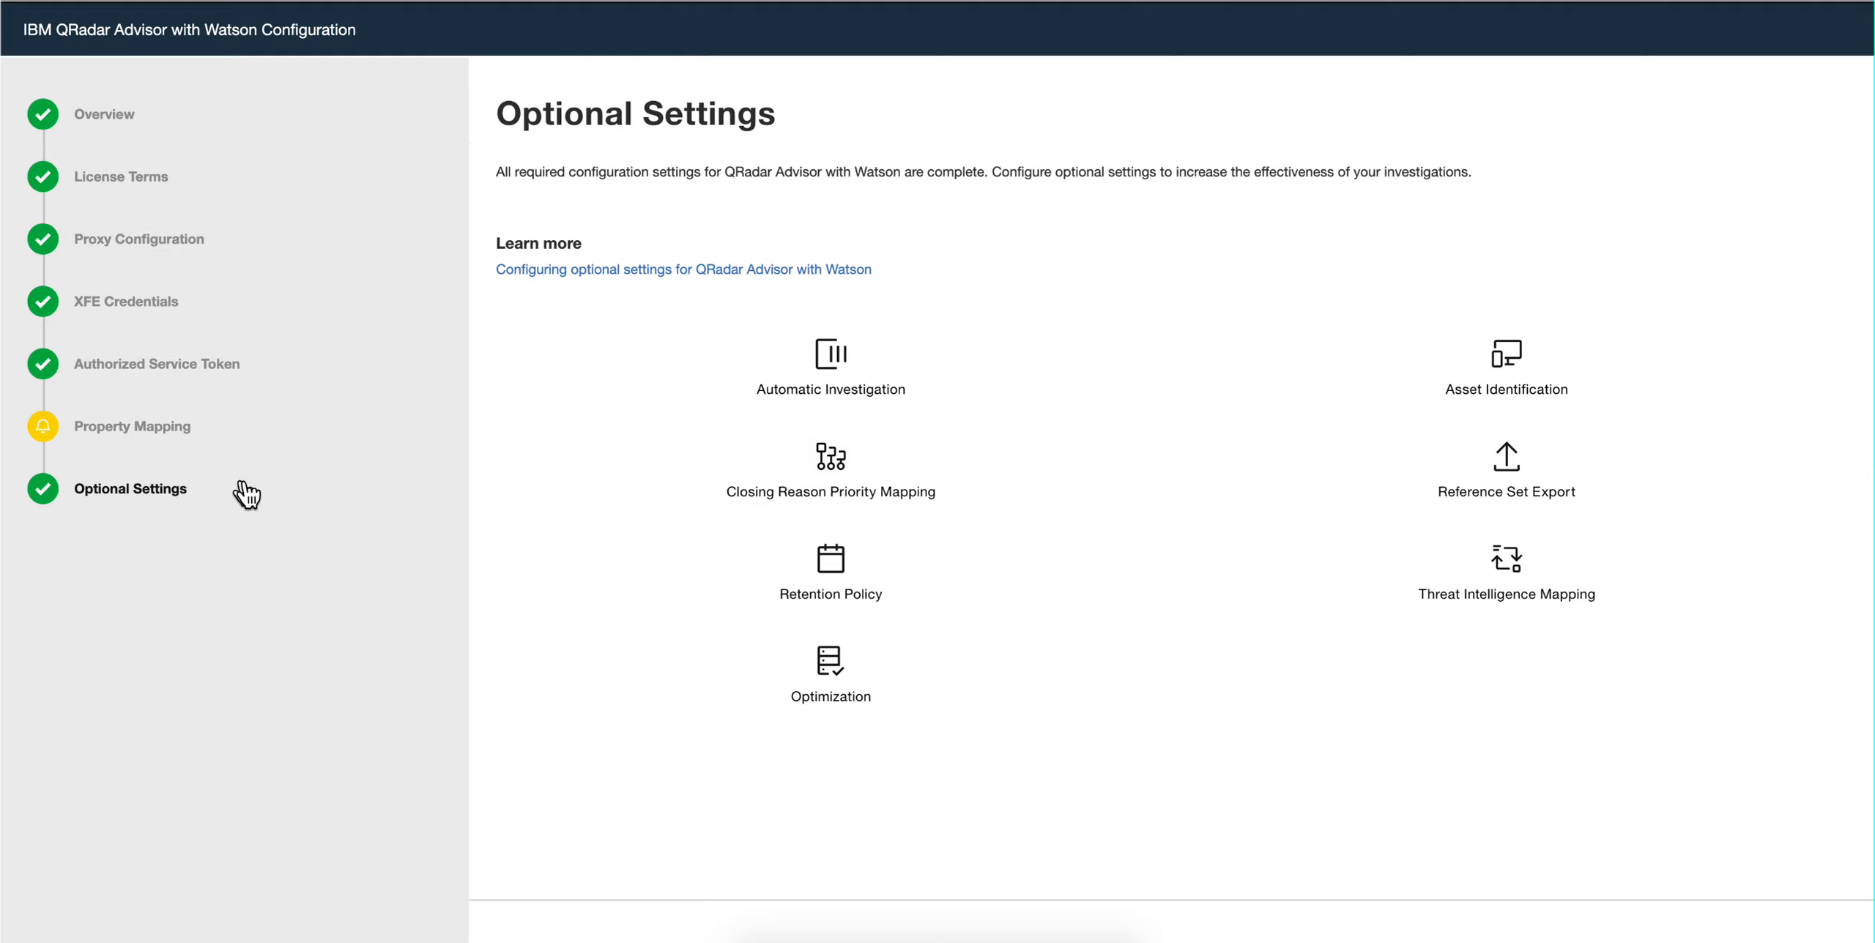
pyautogui.click(834, 364)
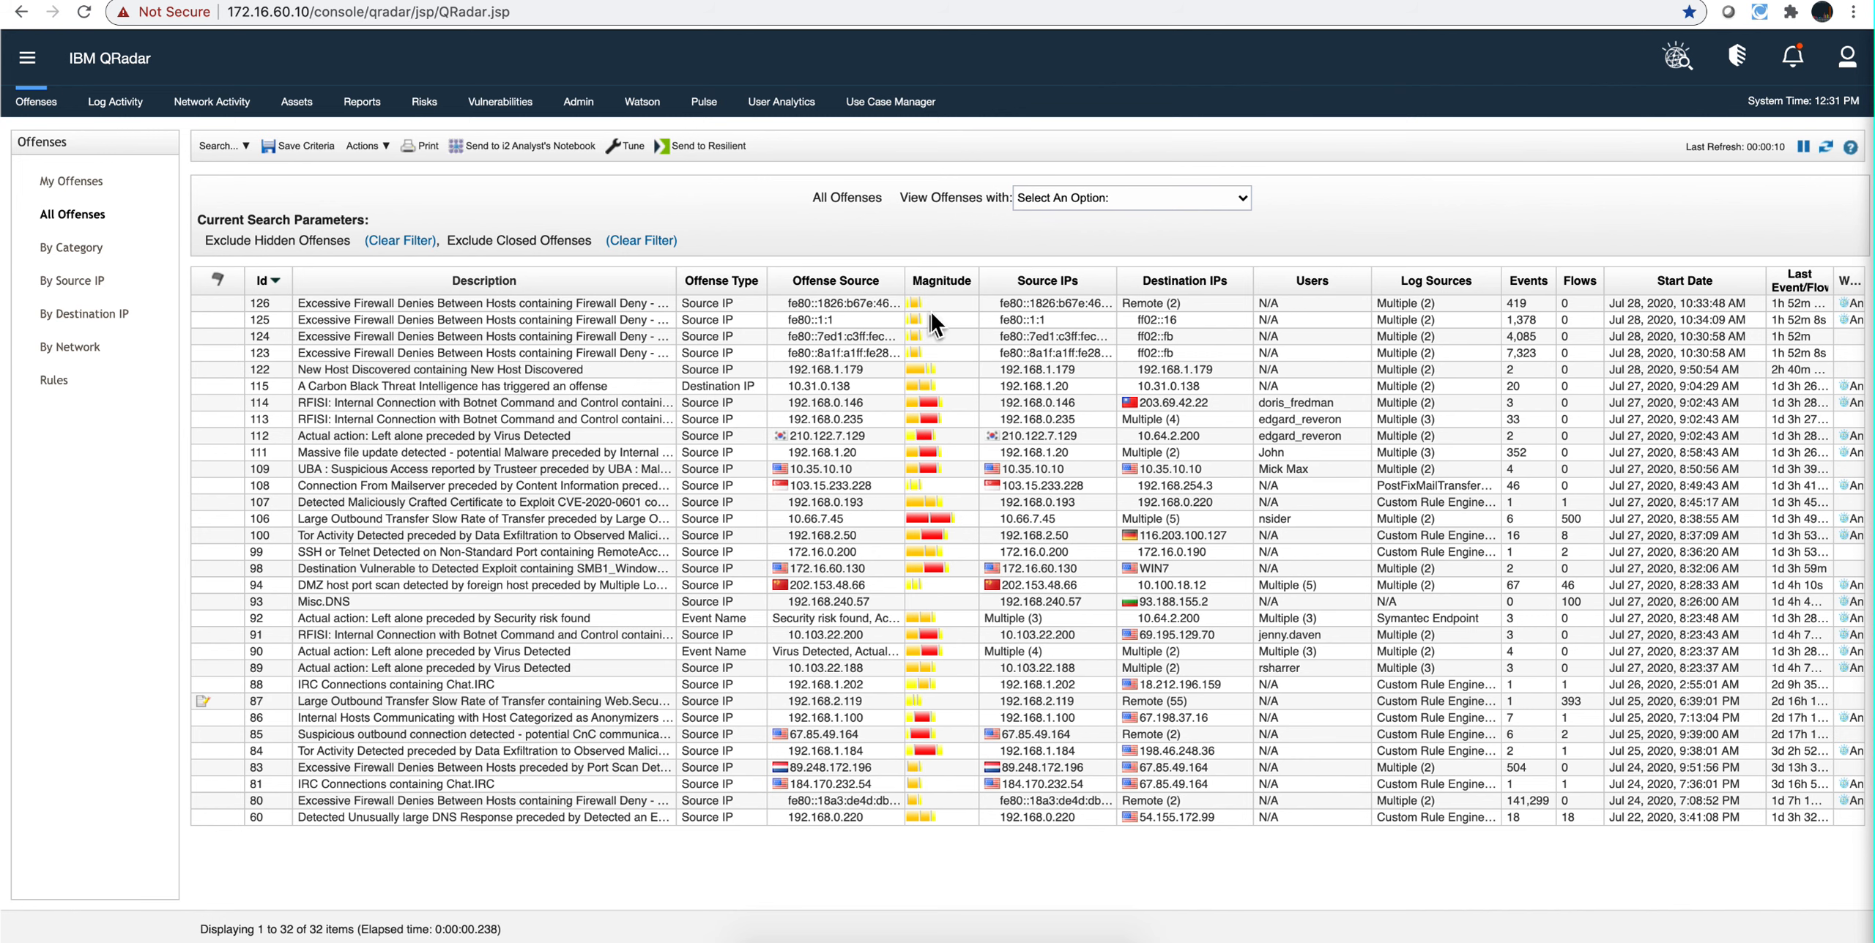
# Step: Open the summary of offense 114, the internal connection with Botnet Command and Control, from the list of all offenses
pyautogui.click(927, 405)
pyautogui.doubleClick(925, 405)
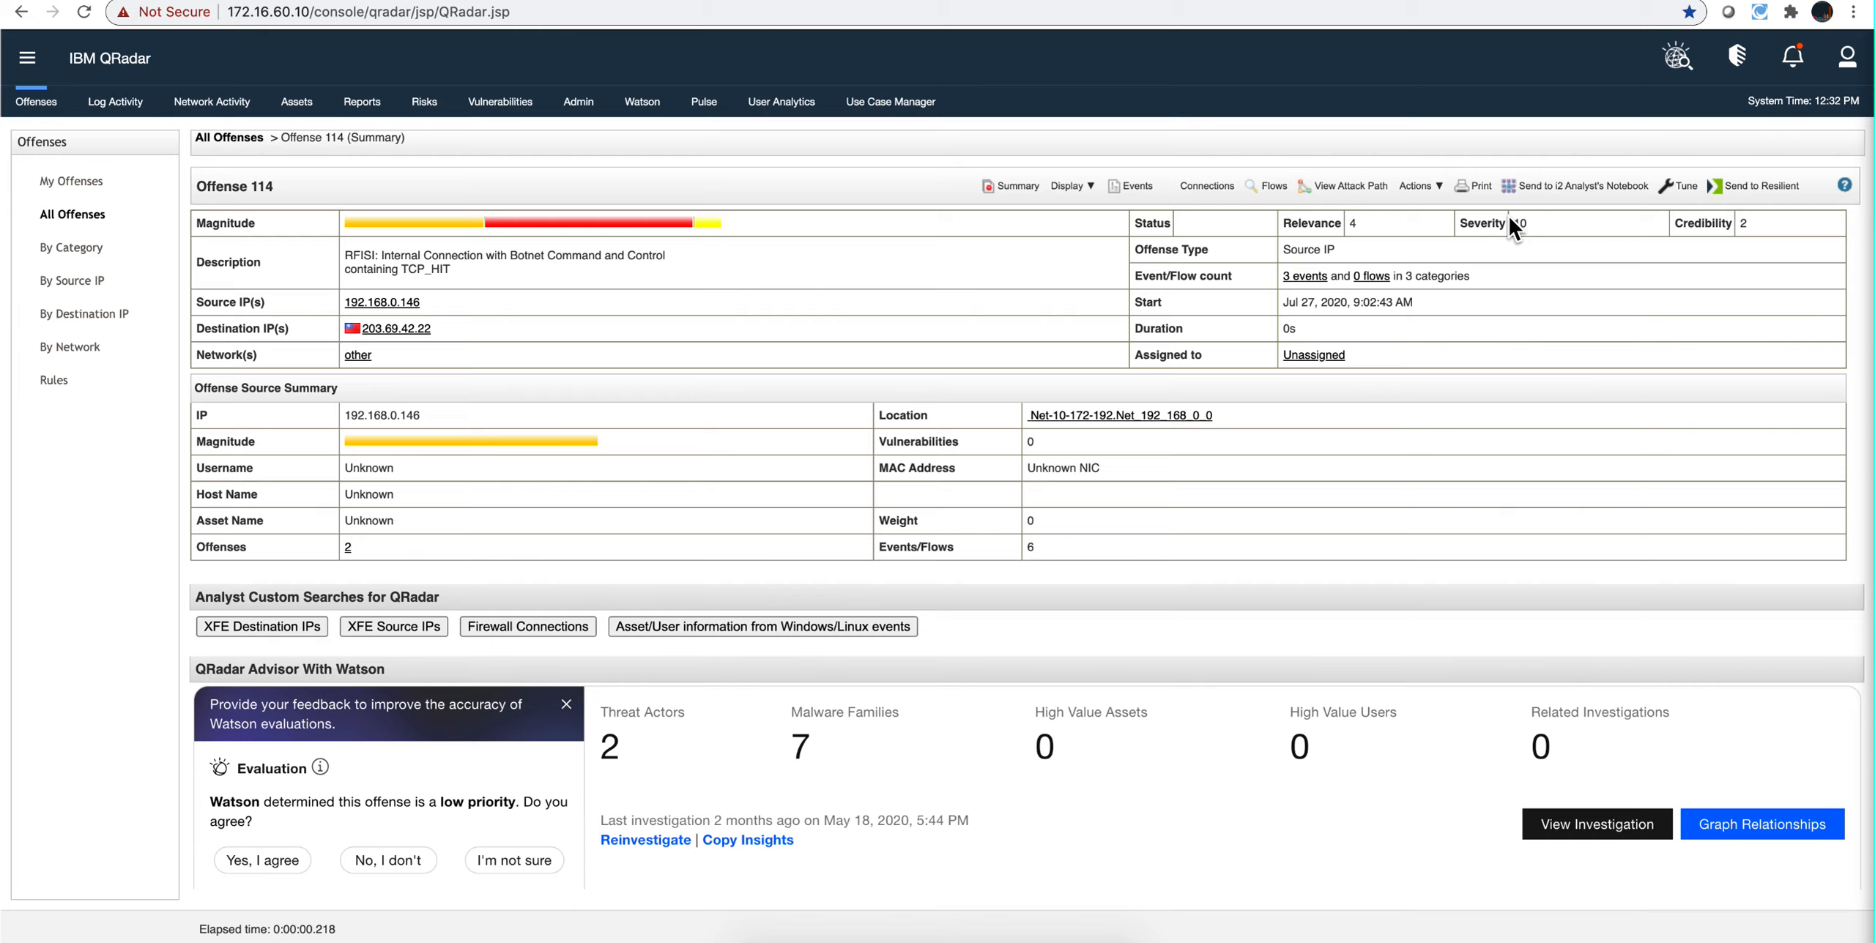
# Step: Return to the QRadar Advisor With Watson configuration in the administration area and open its optional Automatic Investigation settings
pyautogui.click(576, 107)
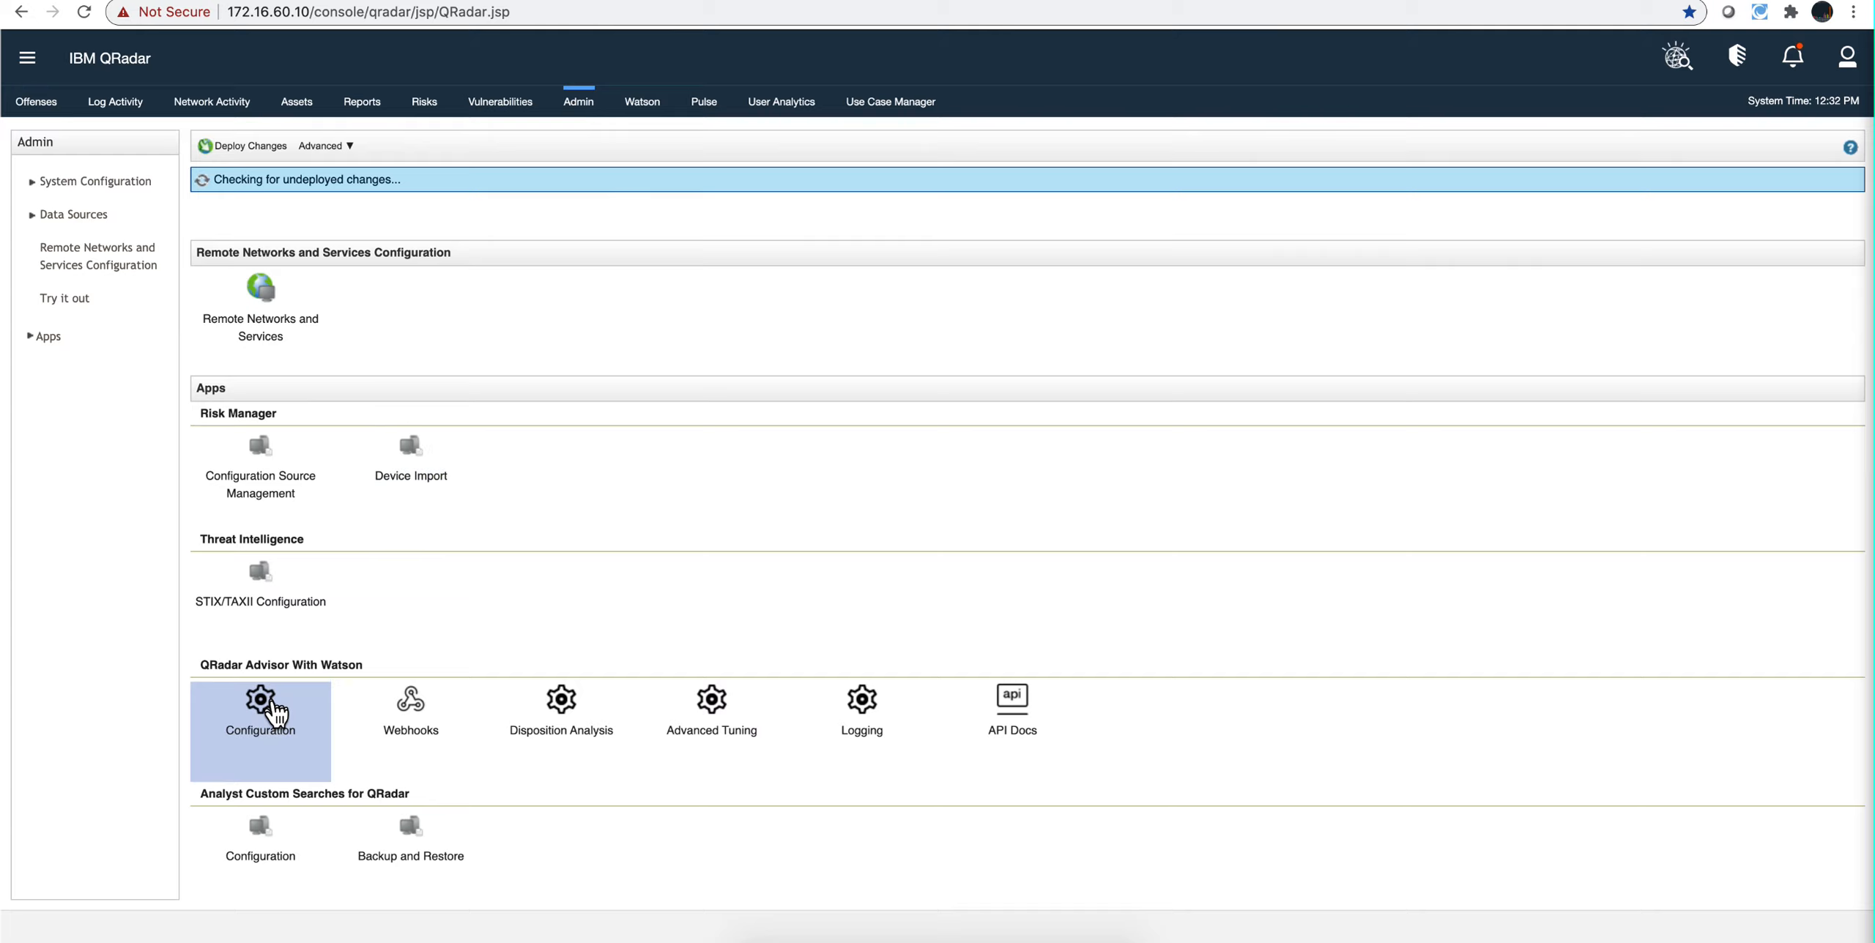
pyautogui.click(273, 697)
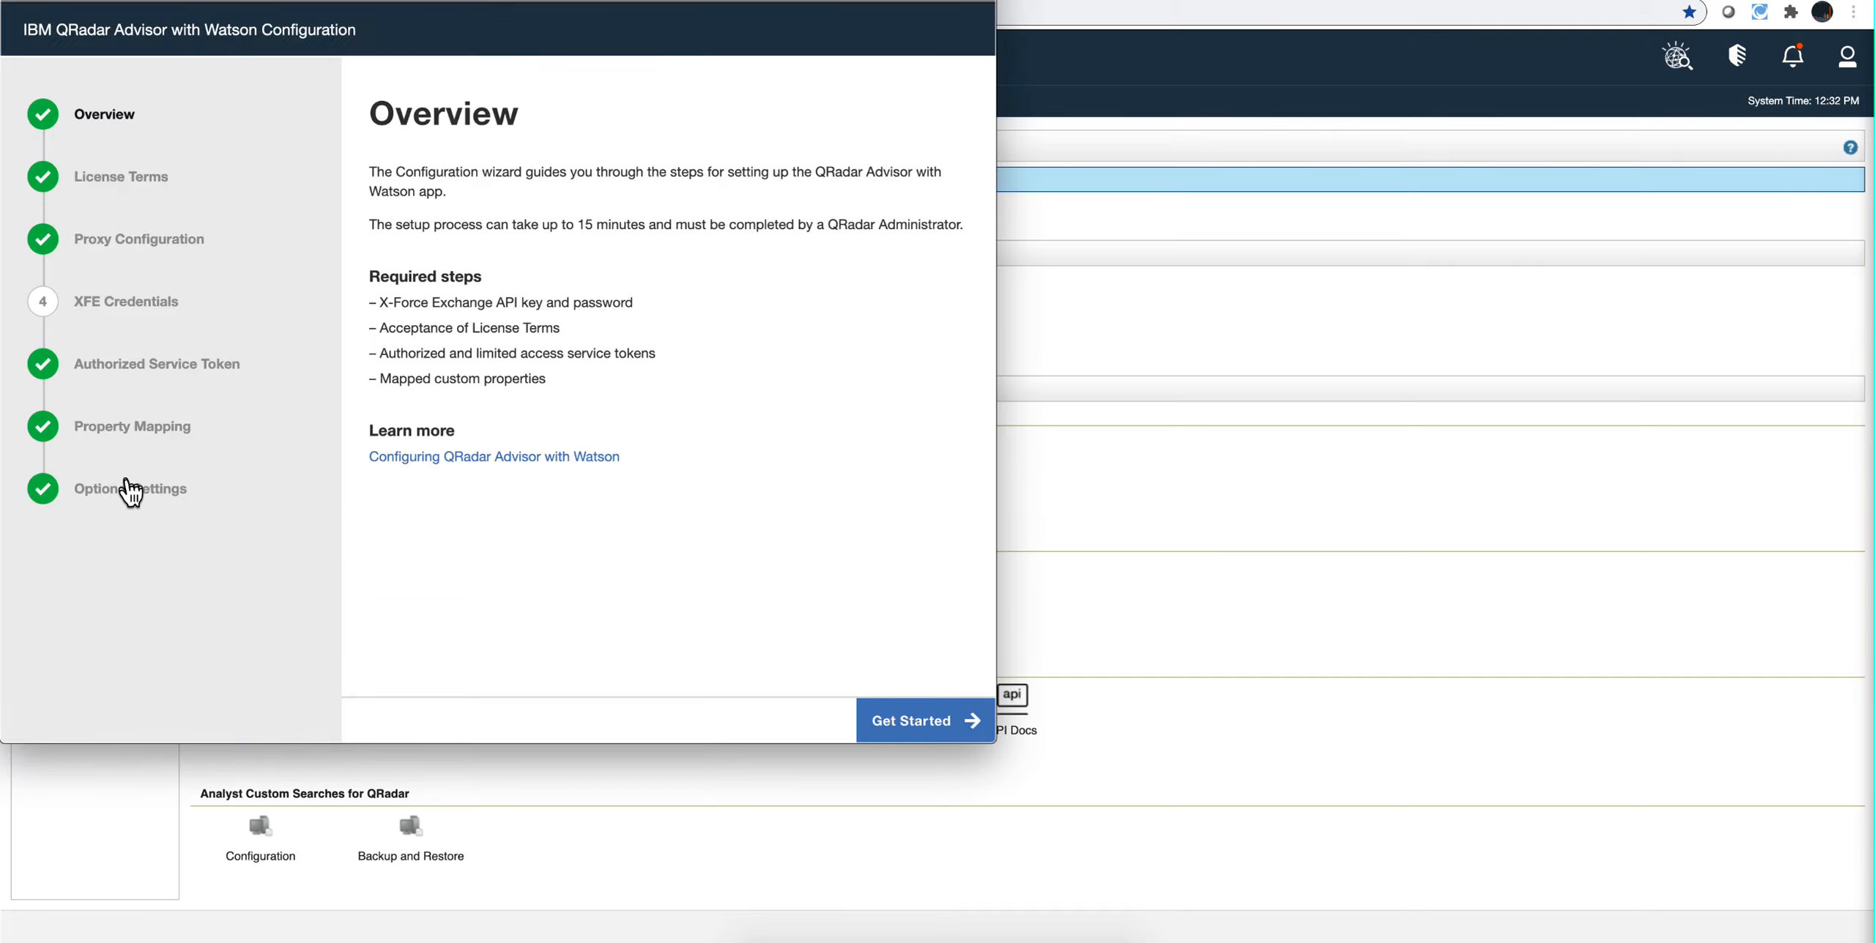
pyautogui.click(149, 498)
pyautogui.click(491, 393)
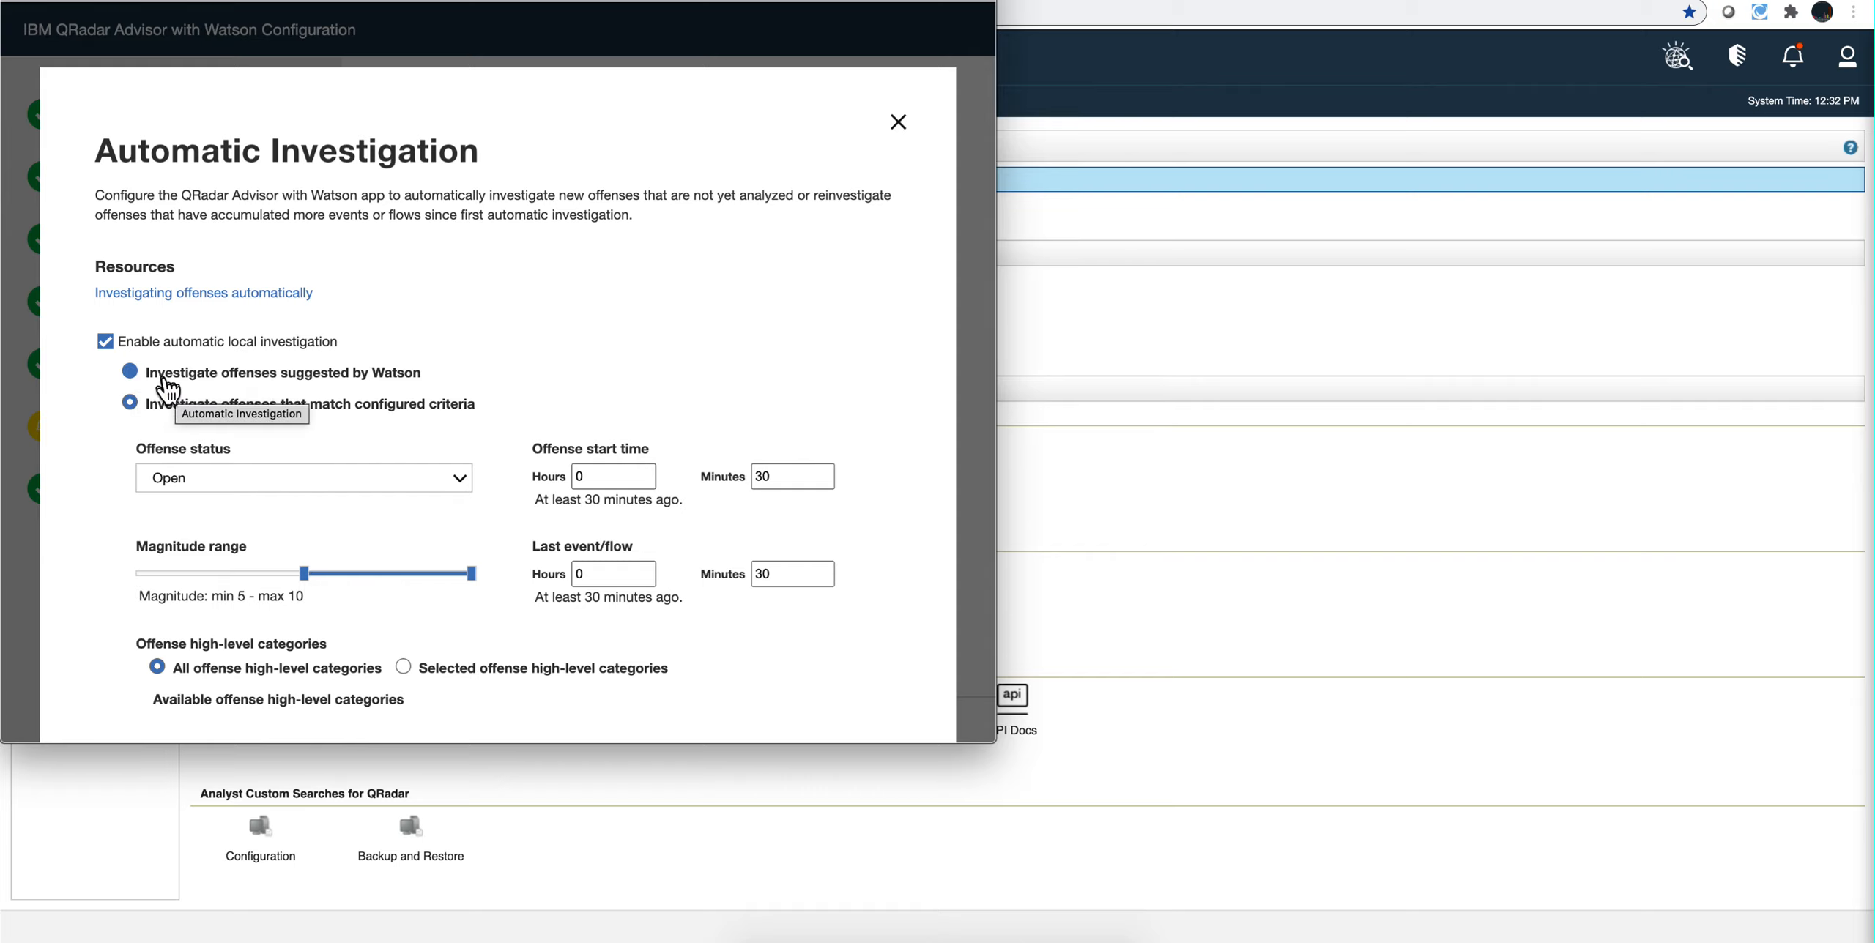
# Step: Compare automatic local investigation of offenses suggested by Watson with offenses that match configured criteria, leaving the configured criteria option selected
pyautogui.click(130, 372)
pyautogui.click(131, 372)
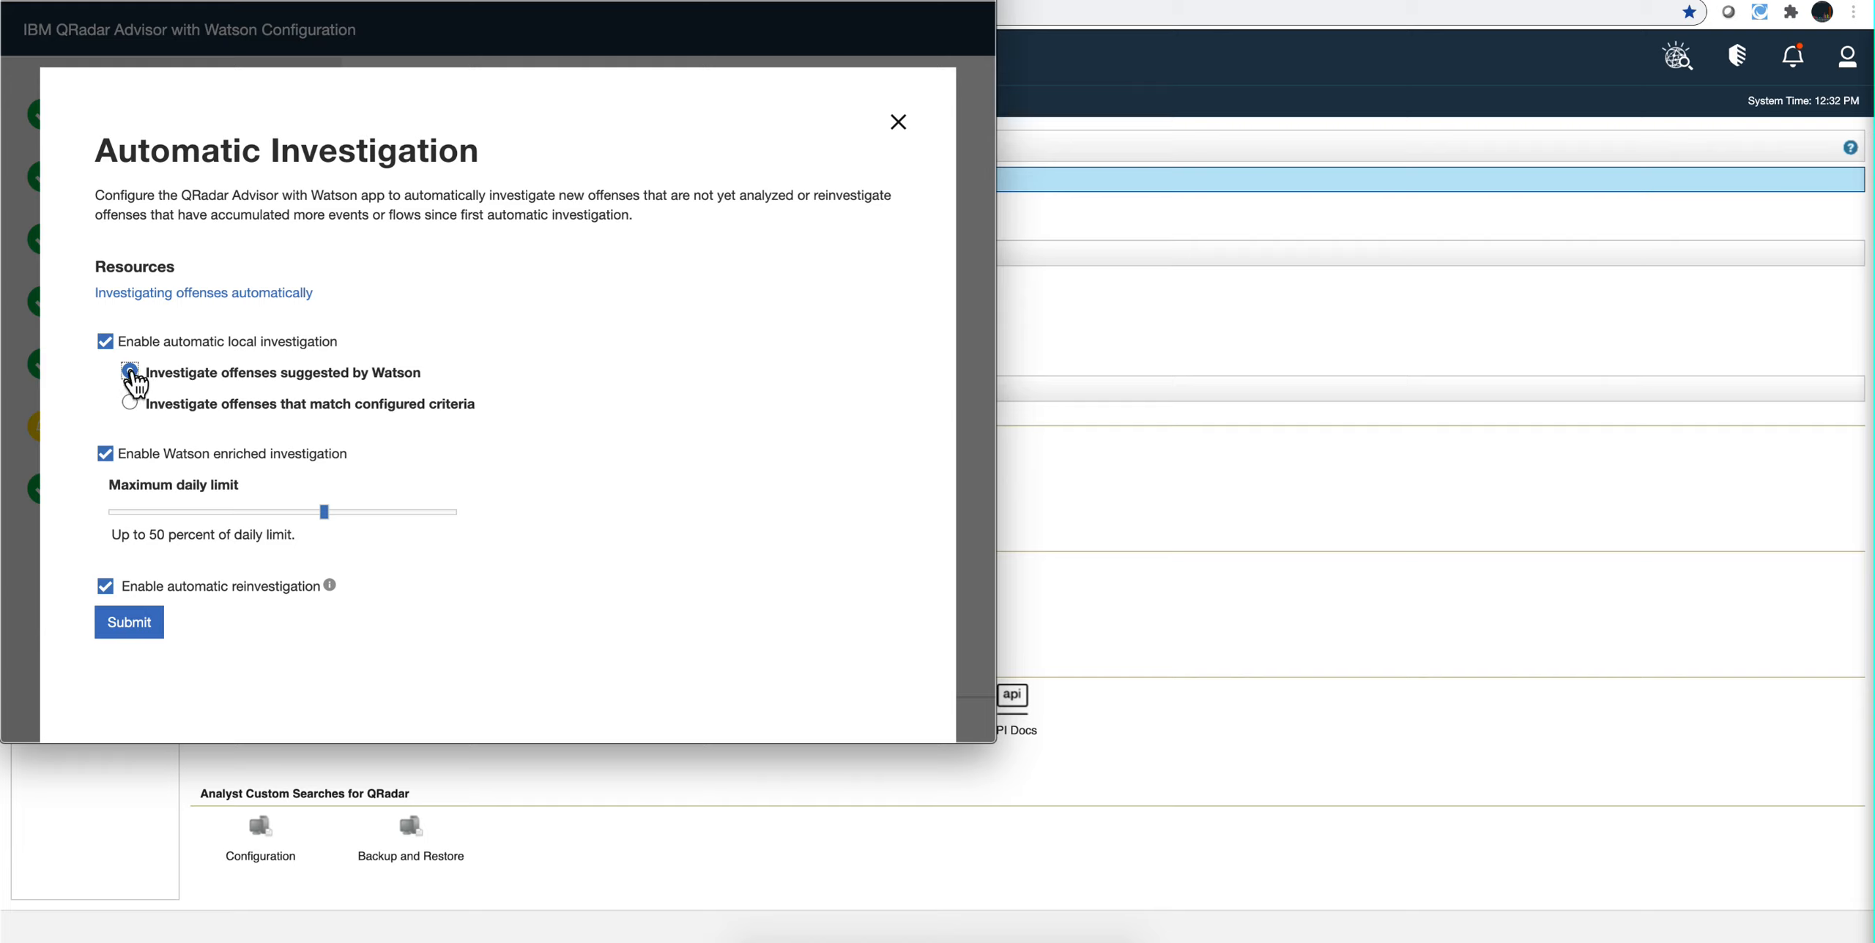
pyautogui.click(131, 403)
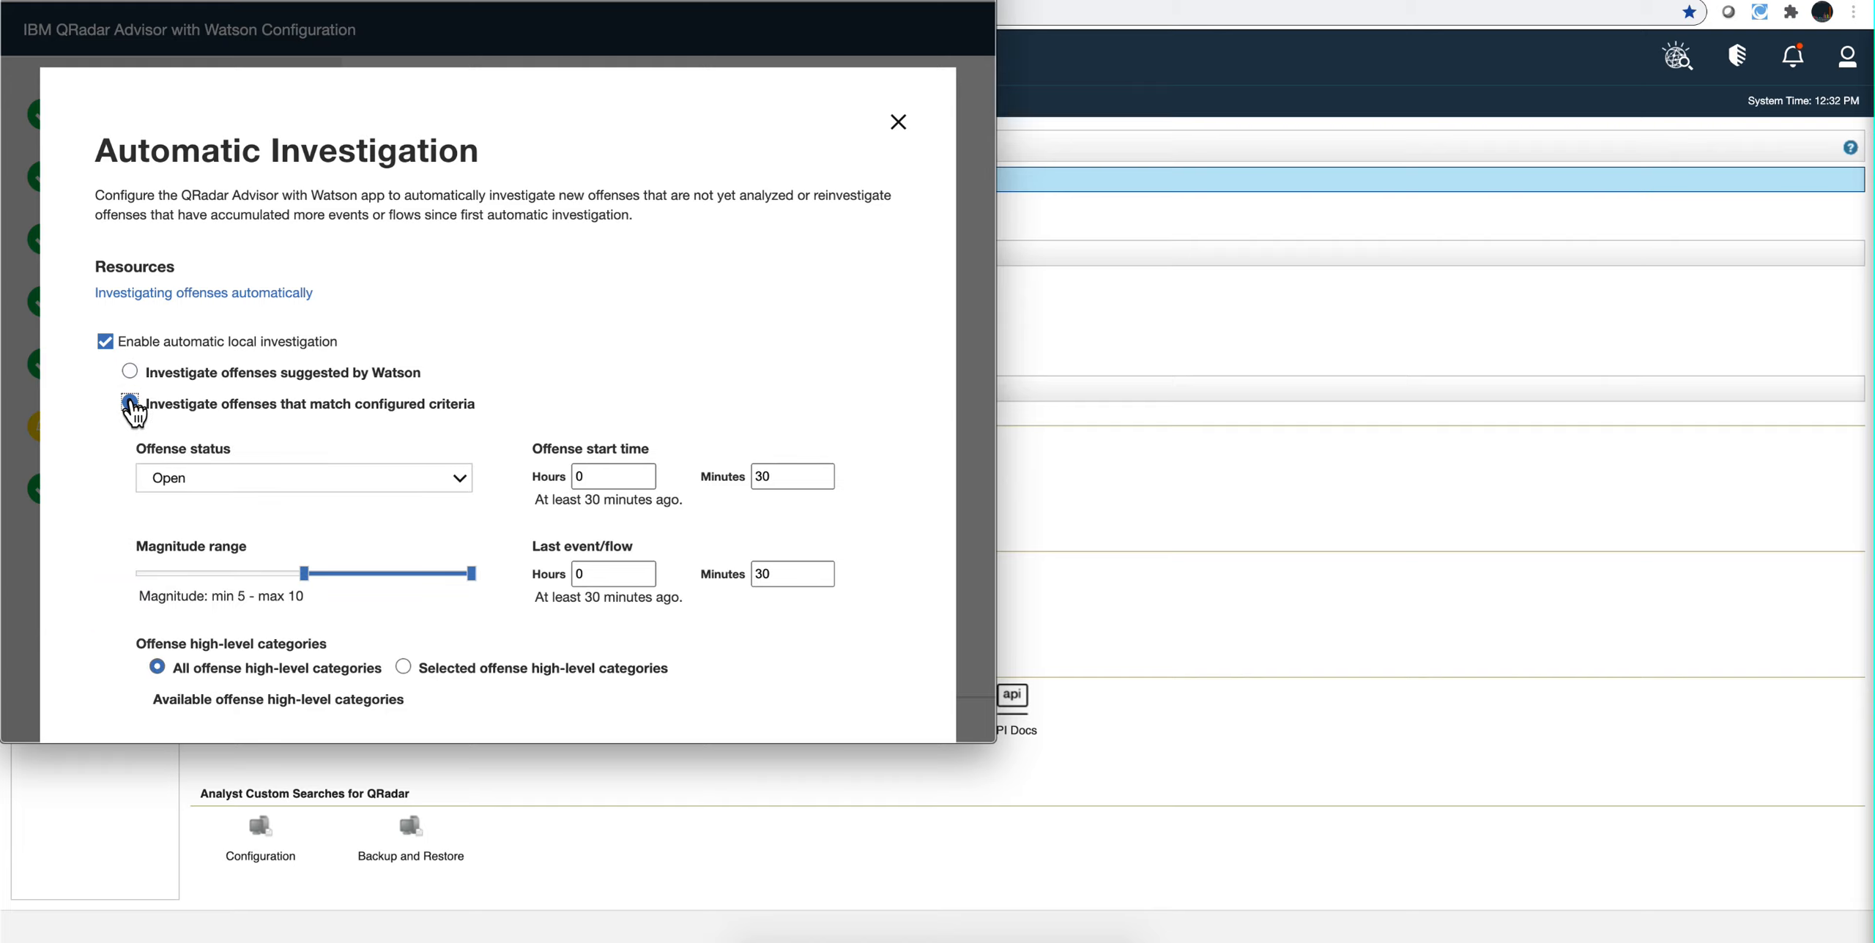